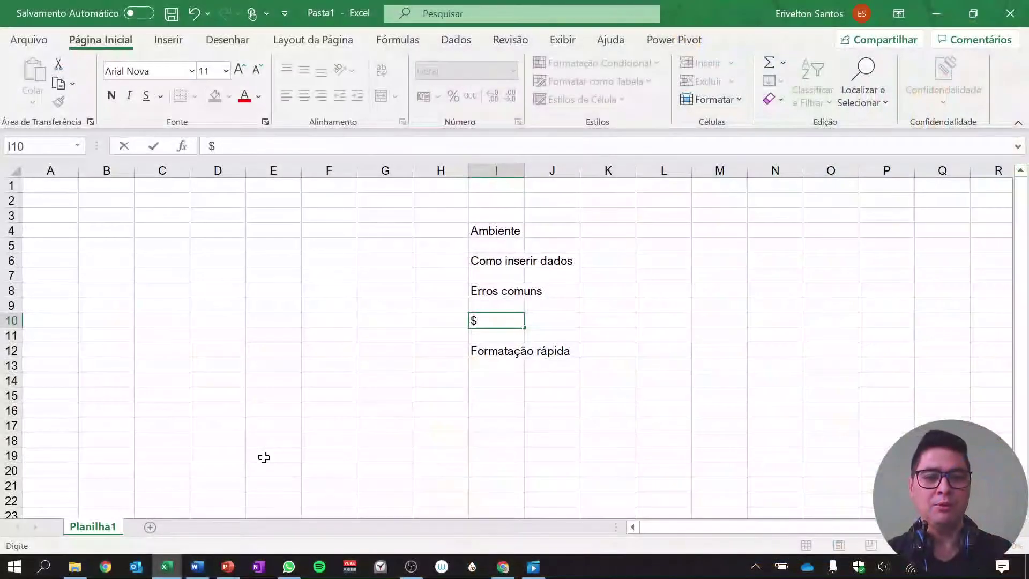
Discard the unfinished entry in I10 and examine the command groups from home and insert through drawing, layout, formulas, data, review, view and help
{"action": "key", "text": "Escape"}
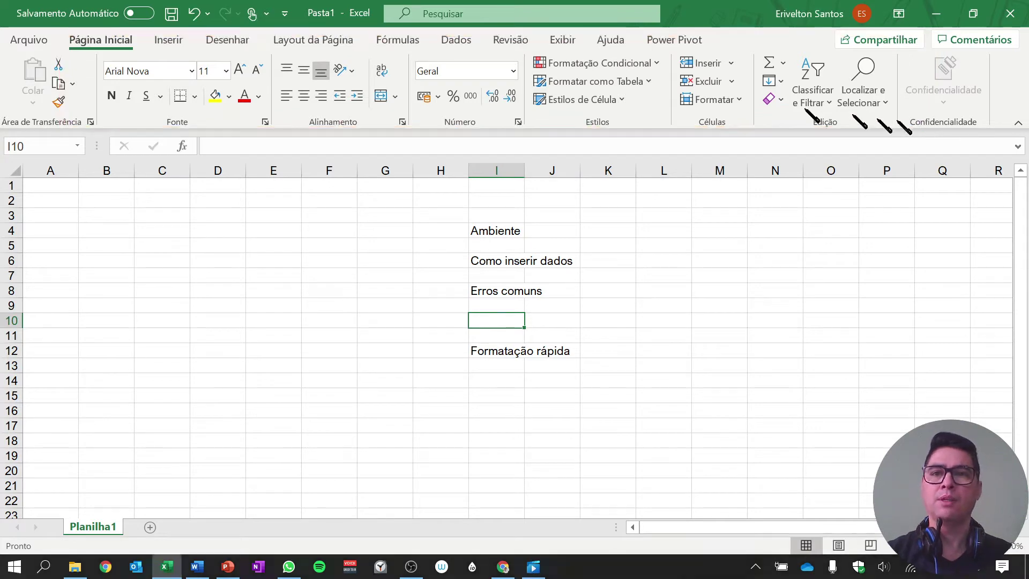
{"action": "left_click", "coordinate": [167, 41]}
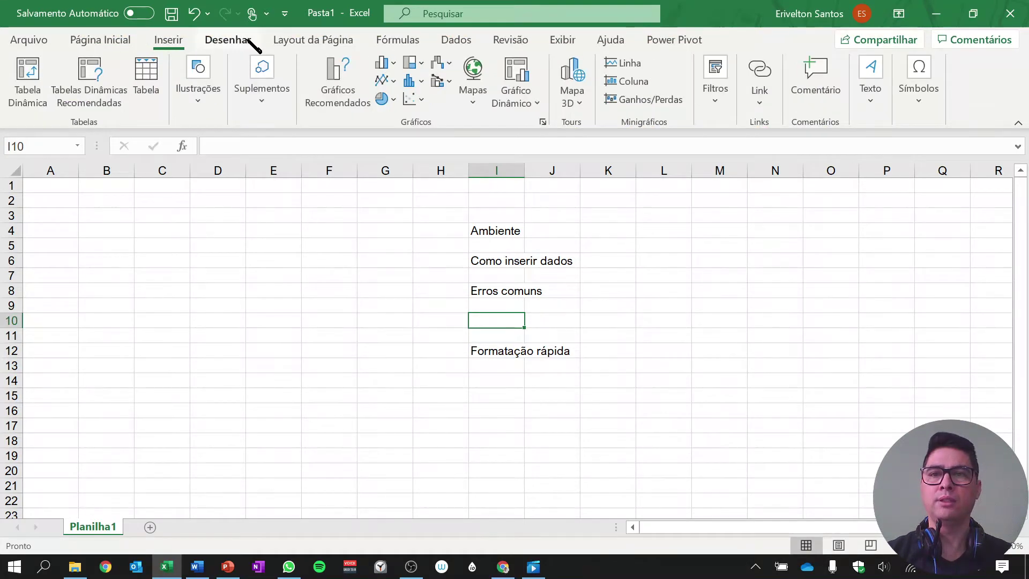
{"action": "left_click", "coordinate": [244, 40]}
{"action": "left_click", "coordinate": [349, 42]}
{"action": "left_click", "coordinate": [398, 43]}
{"action": "left_click", "coordinate": [459, 41]}
{"action": "left_click", "coordinate": [510, 40]}
{"action": "left_click", "coordinate": [563, 42]}
{"action": "left_click", "coordinate": [611, 41]}
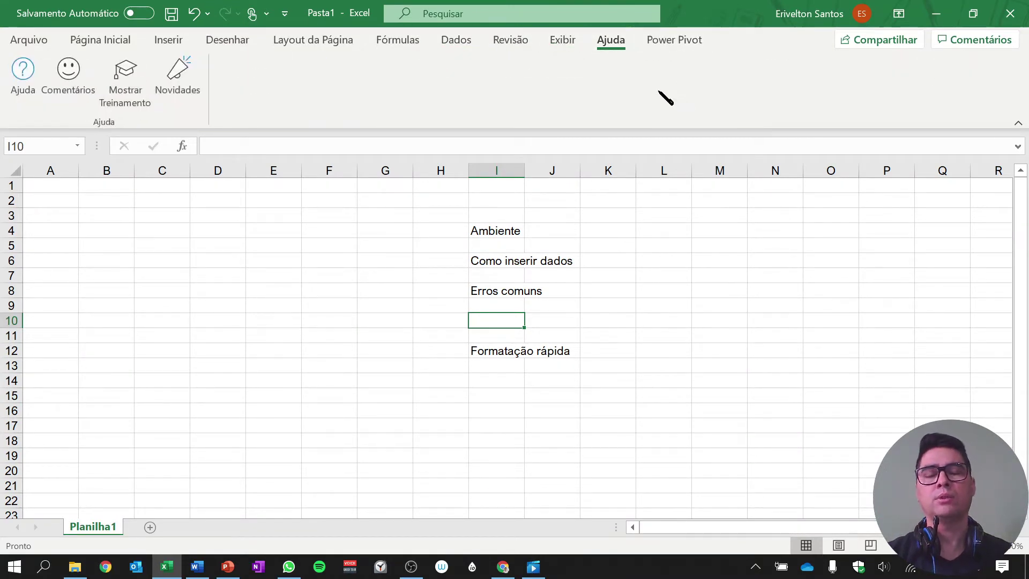
{"action": "left_click", "coordinate": [113, 41]}
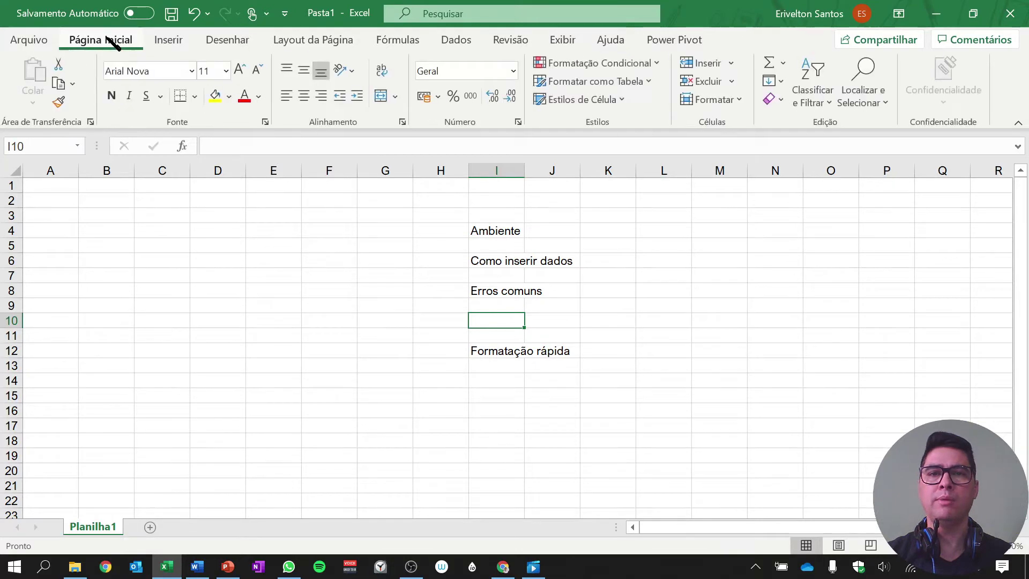
{"action": "left_click", "coordinate": [170, 42]}
{"action": "left_click", "coordinate": [115, 41]}
{"action": "left_click", "coordinate": [174, 41]}
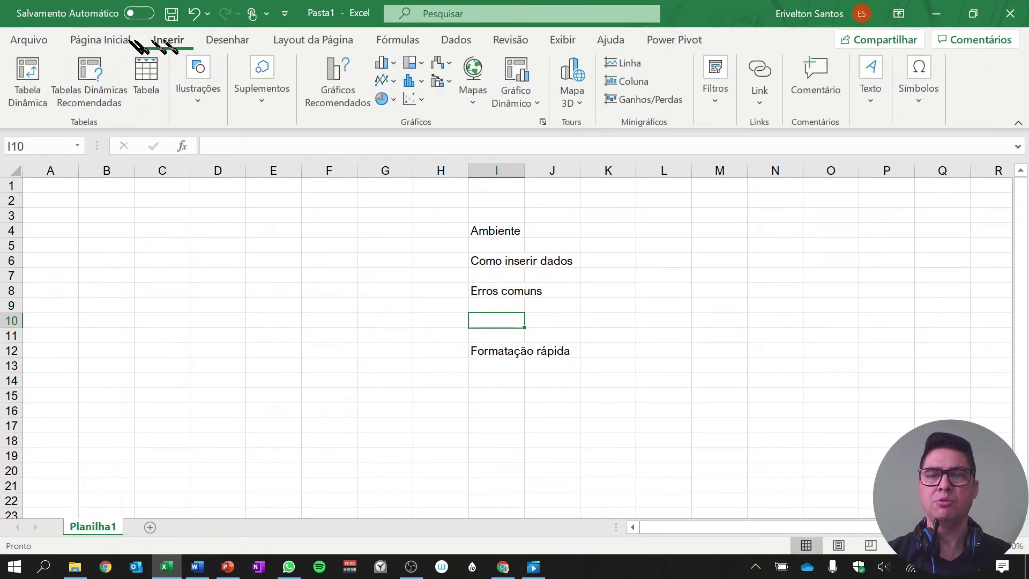
{"action": "left_click", "coordinate": [124, 41]}
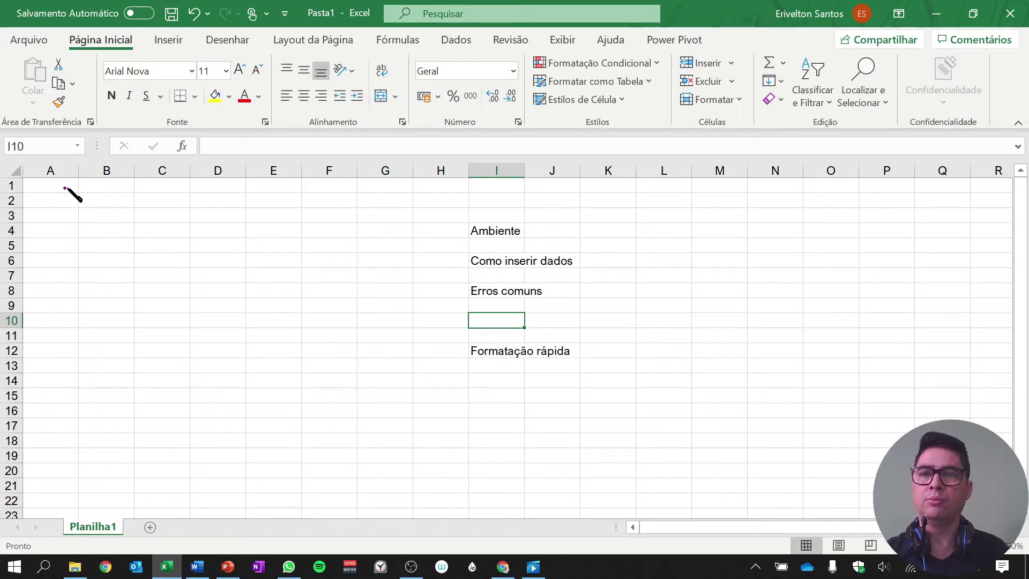
Sketch ink arrows showing the column and row directions, and handwrite the references B2 and C4 in their cells
{"action": "mouse_move", "coordinate": [105, 198]}
{"action": "left_mouse_down"}
{"action": "mouse_move", "coordinate": [111, 337]}
{"action": "mouse_move", "coordinate": [131, 327]}
{"action": "left_mouse_up"}
{"action": "mouse_move", "coordinate": [45, 252]}
{"action": "left_mouse_down"}
{"action": "mouse_move", "coordinate": [193, 236]}
{"action": "mouse_move", "coordinate": [229, 255]}
{"action": "left_mouse_up"}
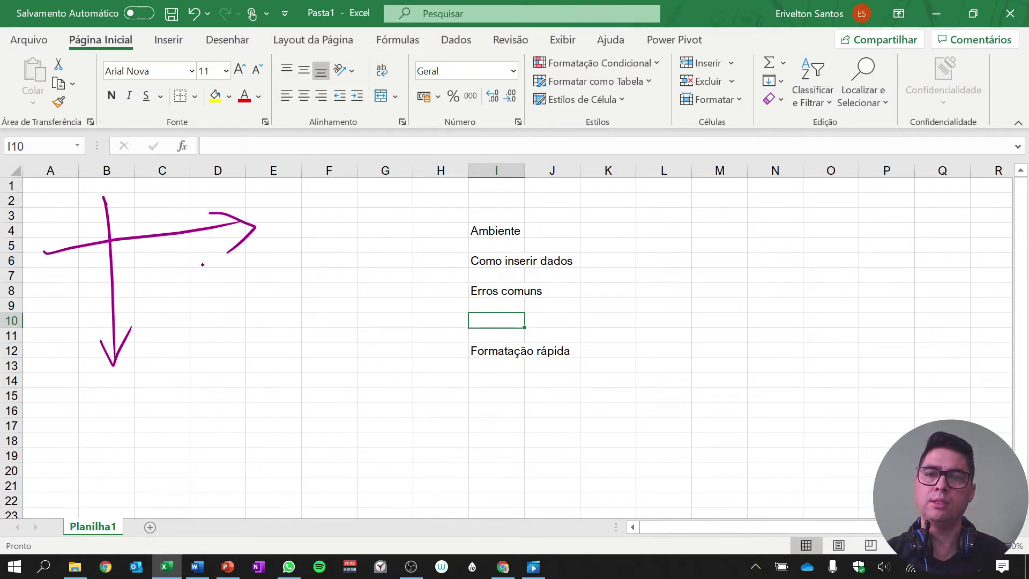
{"action": "mouse_move", "coordinate": [149, 244]}
{"action": "left_mouse_down"}
{"action": "mouse_move", "coordinate": [120, 221]}
{"action": "mouse_move", "coordinate": [230, 239]}
{"action": "mouse_move", "coordinate": [125, 354]}
{"action": "left_mouse_up"}
{"action": "mouse_move", "coordinate": [88, 192]}
{"action": "left_mouse_down"}
{"action": "mouse_move", "coordinate": [91, 217]}
{"action": "mouse_move", "coordinate": [122, 214]}
{"action": "mouse_move", "coordinate": [150, 244]}
{"action": "mouse_move", "coordinate": [172, 232]}
{"action": "mouse_move", "coordinate": [168, 244]}
{"action": "left_mouse_up"}
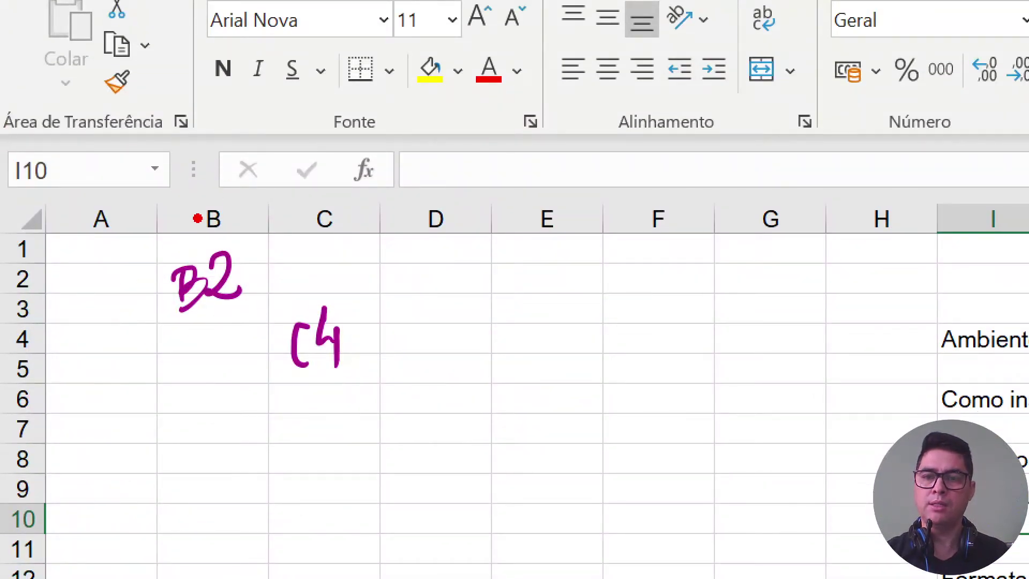
Mark in red how column B and row 2 meet at B2, and how column C and row 4 meet at C4
{"action": "mouse_move", "coordinate": [190, 213]}
{"action": "left_mouse_down"}
{"action": "mouse_move", "coordinate": [133, 290]}
{"action": "mouse_move", "coordinate": [49, 289]}
{"action": "left_mouse_up"}
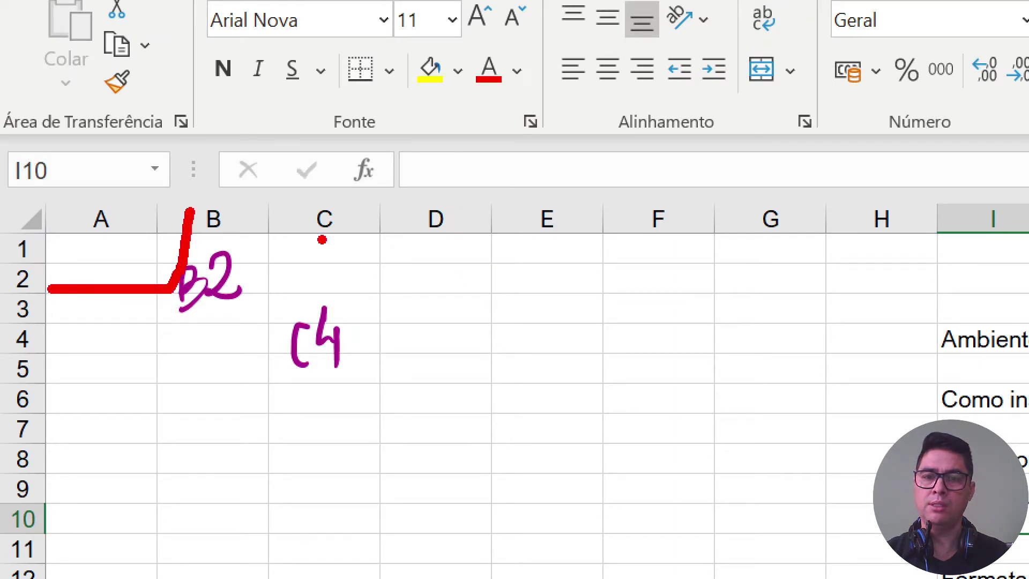
{"action": "mouse_move", "coordinate": [284, 222]}
{"action": "left_mouse_down"}
{"action": "mouse_move", "coordinate": [283, 295]}
{"action": "mouse_move", "coordinate": [264, 345]}
{"action": "mouse_move", "coordinate": [11, 343]}
{"action": "left_mouse_up"}
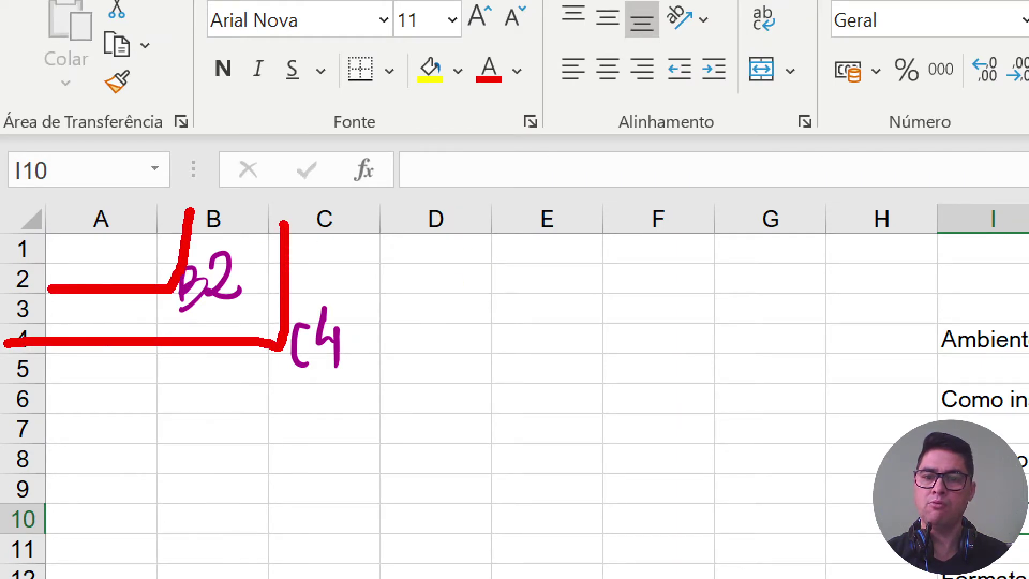
{"action": "key", "text": "Escape"}
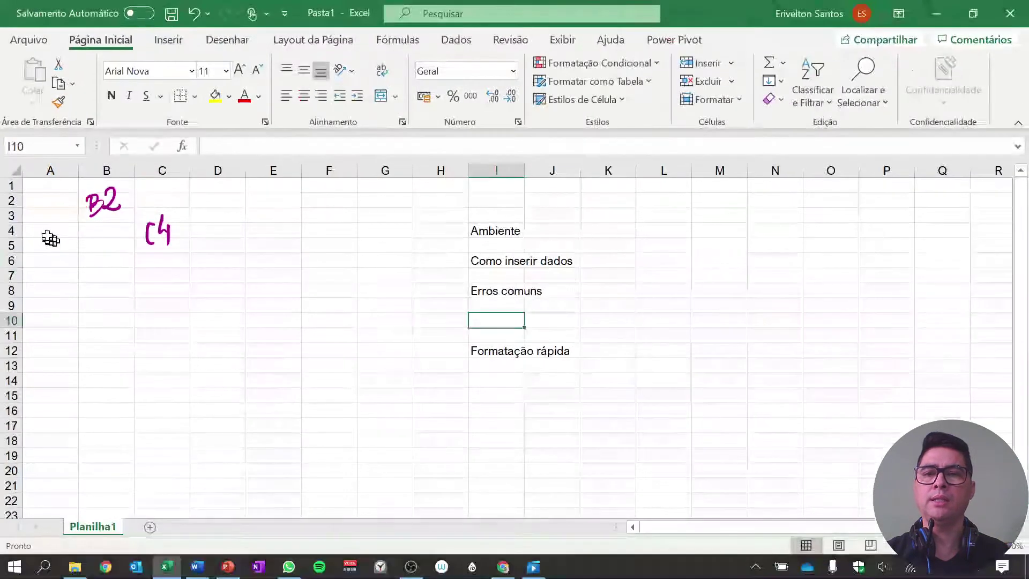
Delete the handwritten B2 and C4 ink from the sheet
{"action": "left_click", "coordinate": [183, 281]}
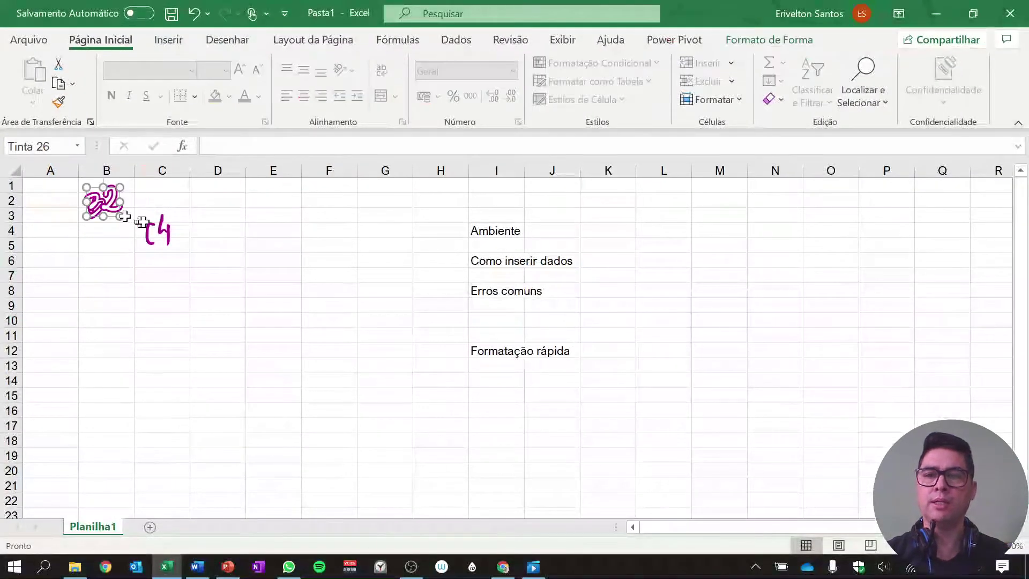
{"action": "key", "text": "Delete"}
{"action": "left_click", "coordinate": [160, 230]}
{"action": "key", "text": "Delete"}
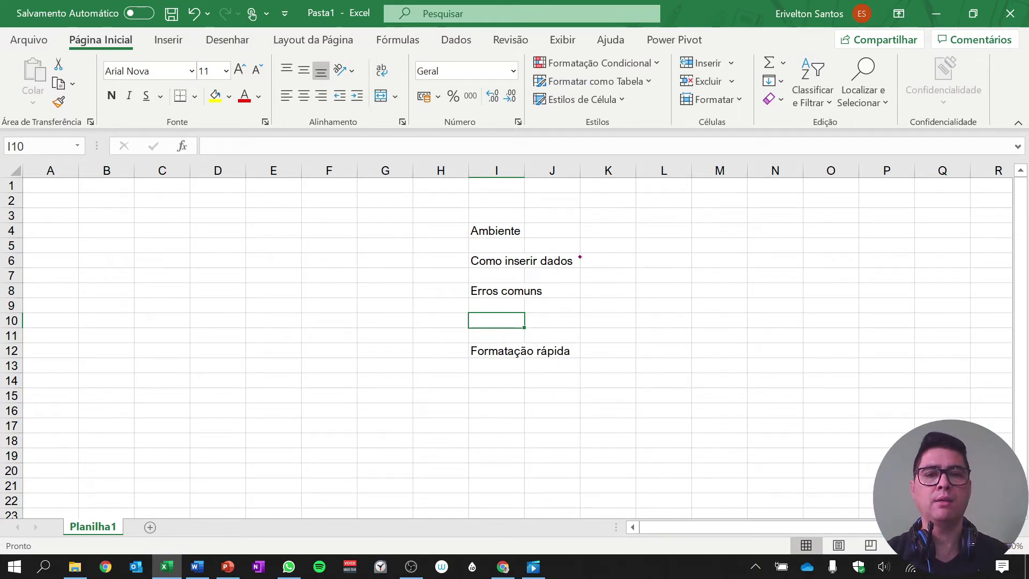
Handwrite "(FLOR)" in ink beside the "Como inserir dados" text
{"action": "left_click_drag", "start_coordinate": [587, 234], "coordinate": [592, 286]}
{"action": "mouse_move", "coordinate": [616, 240]}
{"action": "left_mouse_down"}
{"action": "mouse_move", "coordinate": [614, 252]}
{"action": "mouse_move", "coordinate": [649, 252]}
{"action": "mouse_move", "coordinate": [657, 274]}
{"action": "left_mouse_up"}
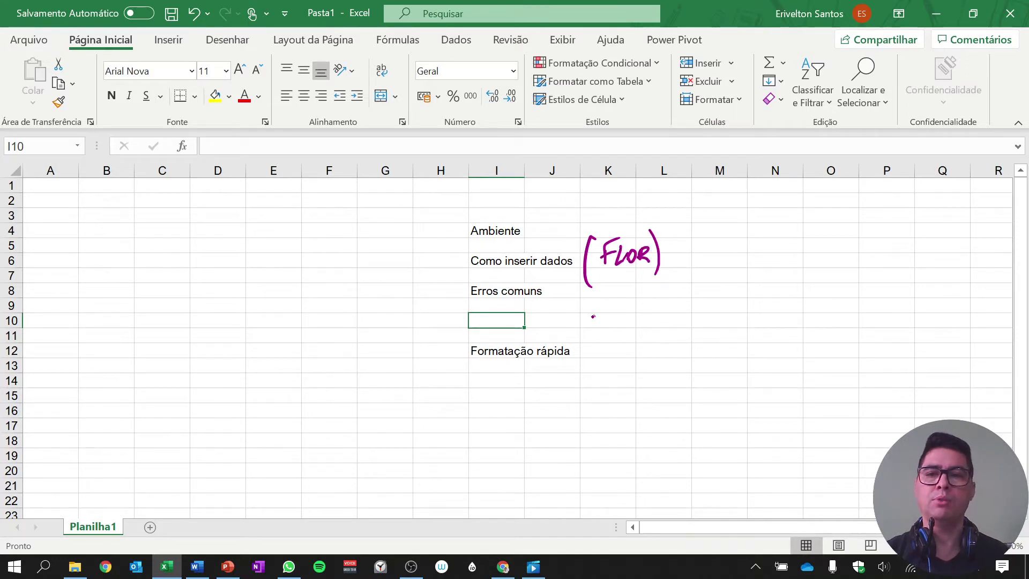
Enter the headers "Coluna 1" in A3 and "Coluna 2" in B3
{"action": "key", "text": "Up"}
{"action": "key", "text": "Up"}
{"action": "key", "text": "Left"}
{"action": "key", "text": "Left"}
{"action": "key", "text": "Left"}
{"action": "key", "text": "Left"}
{"action": "key", "text": "Left"}
{"action": "key", "text": "Left"}
{"action": "key", "text": "Left"}
{"action": "key", "text": "Left"}
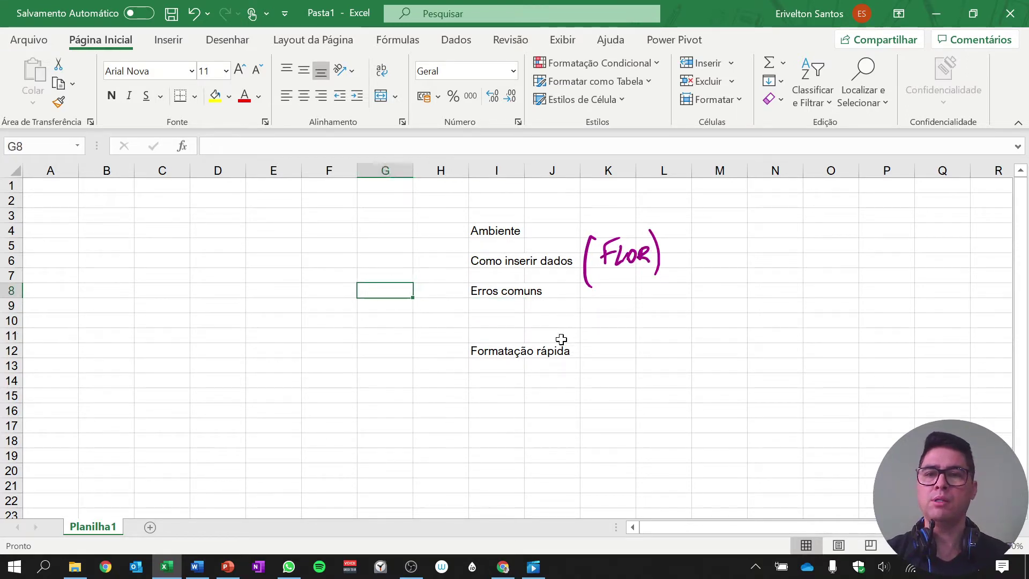
{"action": "key", "text": "Up"}
{"action": "key", "text": "Up"}
{"action": "key", "text": "Up"}
{"action": "key", "text": "Up"}
{"action": "key", "text": "Up"}
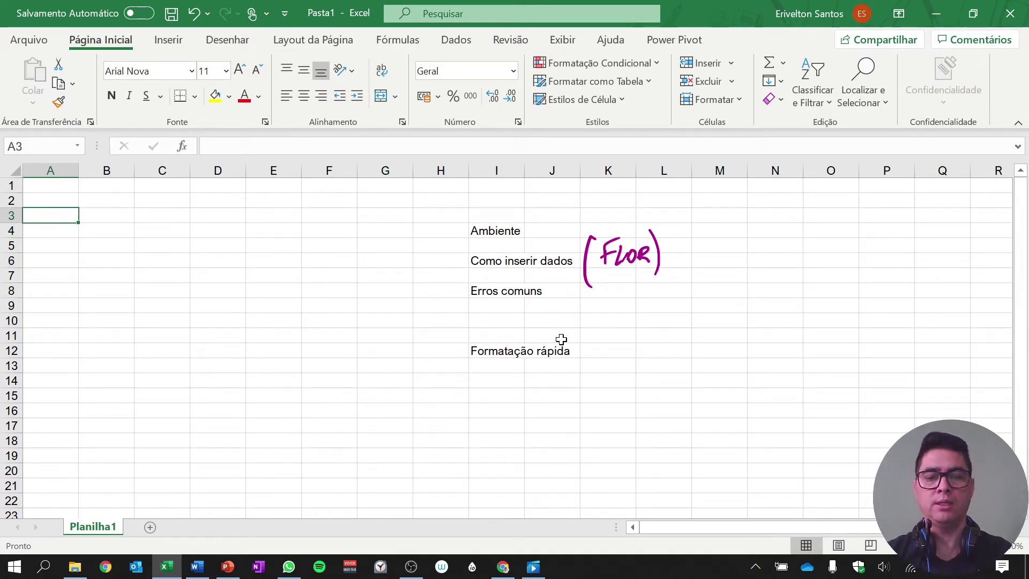
{"action": "type", "text": "C"}
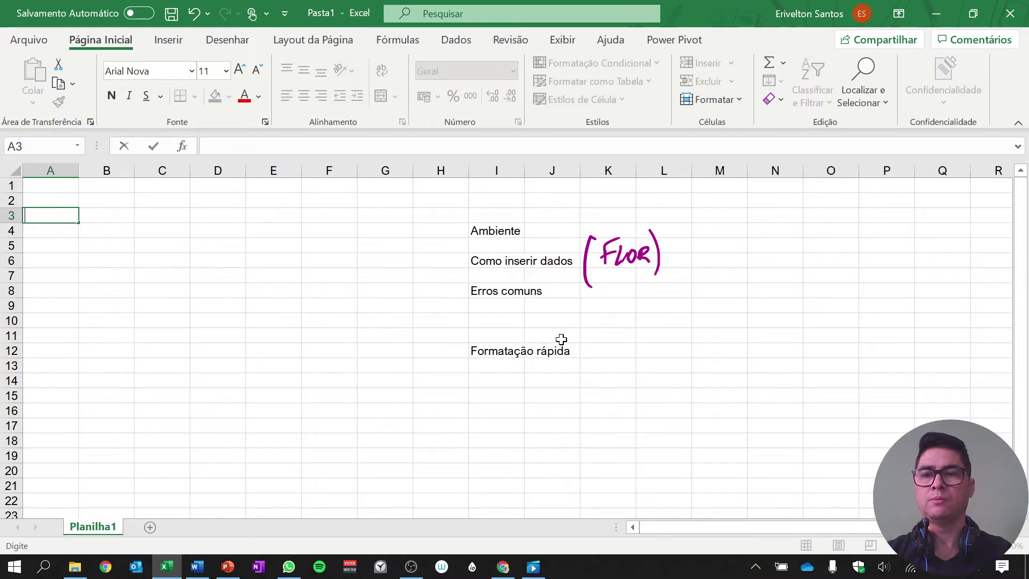
{"action": "type", "text": "oluna 1"}
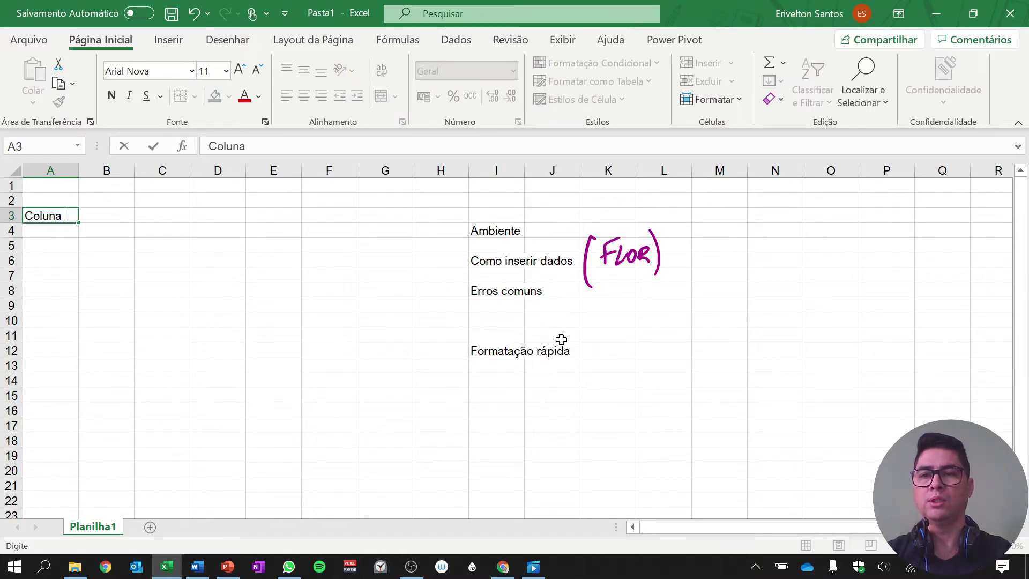
{"action": "key", "text": "Tab"}
{"action": "type", "text": "Conlu"}
{"action": "key", "text": "BackSpace"}
{"action": "key", "text": "BackSpace"}
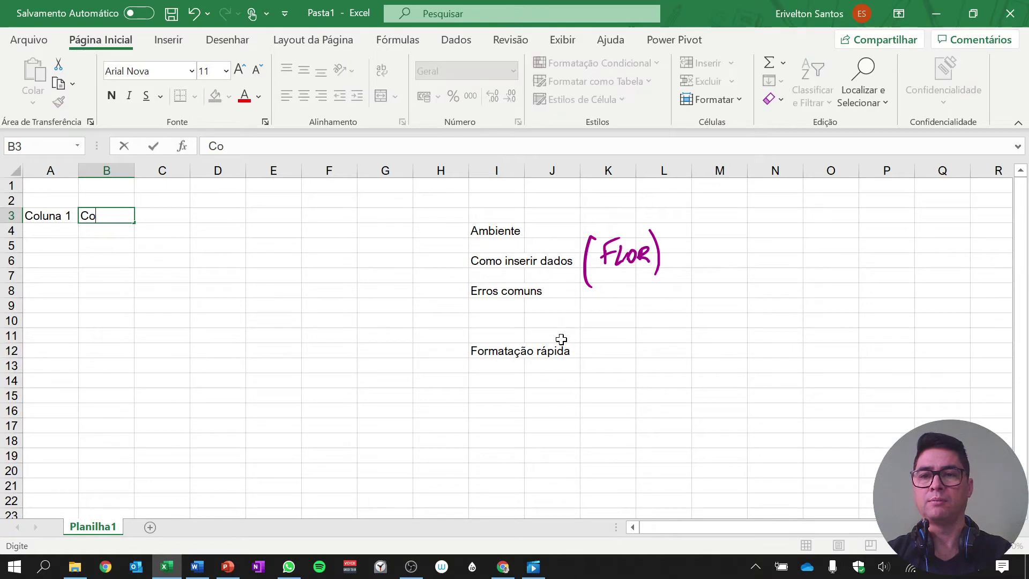
{"action": "type", "text": "una 2"}
{"action": "key", "text": "Tab"}
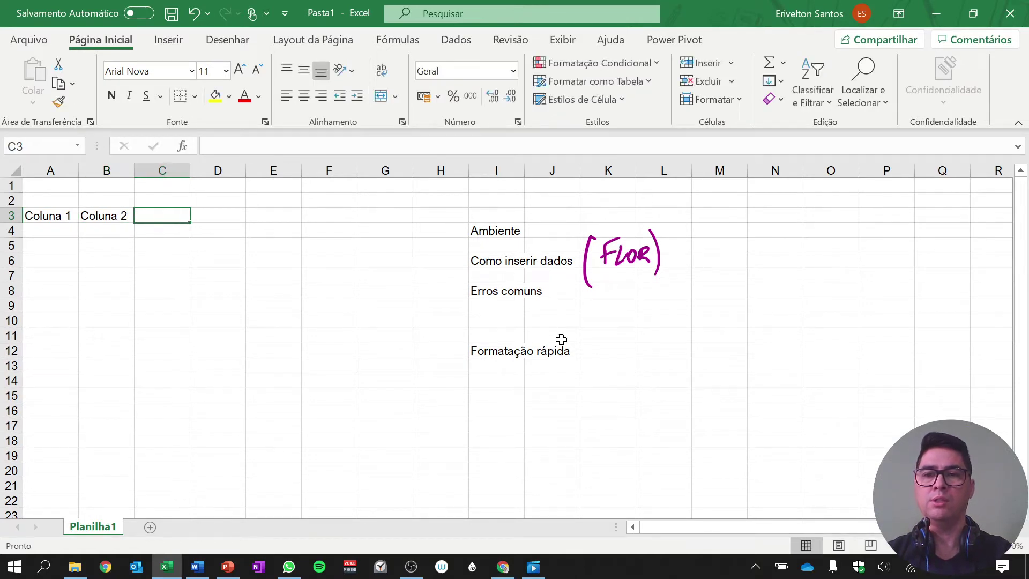
Enter the row labels "Linha 1" in A4 and "Linha 2" in A5
{"action": "key", "text": "Down"}
{"action": "key", "text": "Home"}
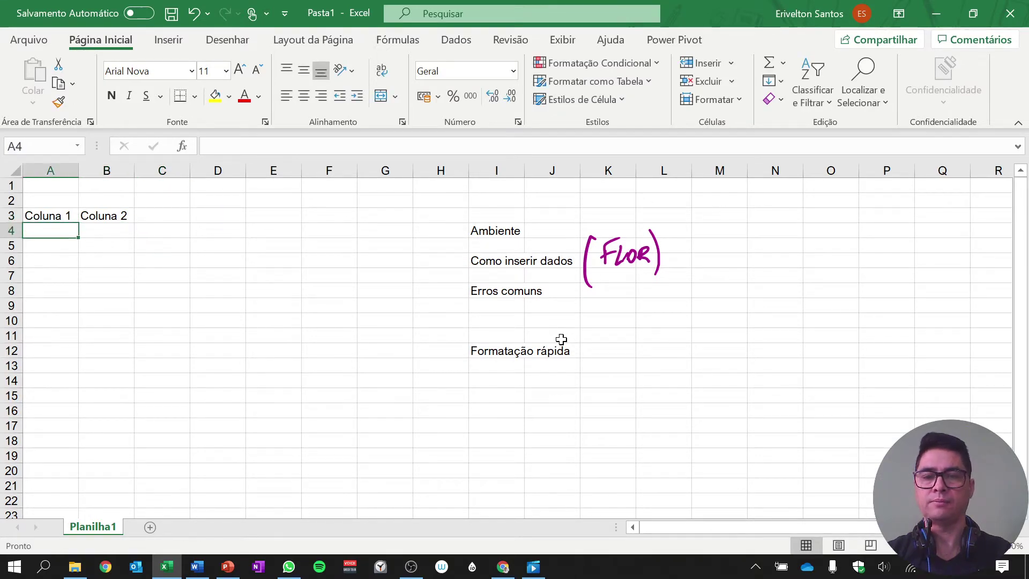
{"action": "type", "text": "Linh"}
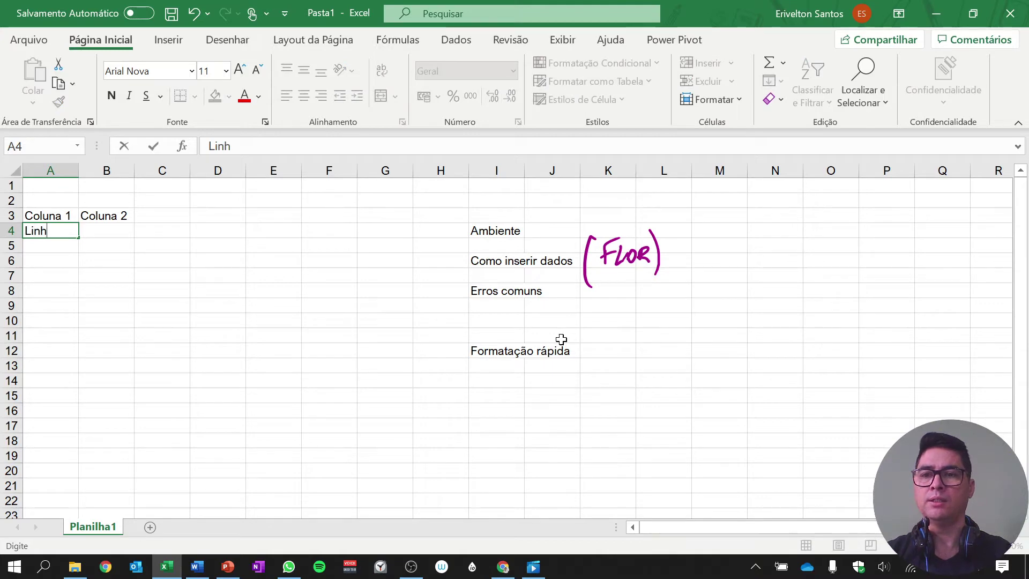
{"action": "type", "text": "a "}
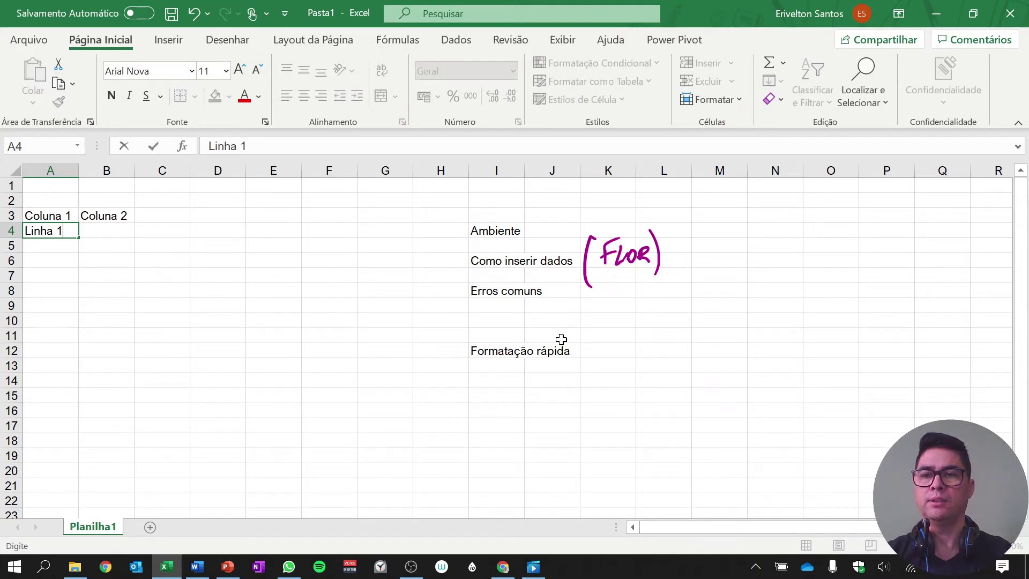
{"action": "type", "text": "1"}
{"action": "key", "text": "Return"}
{"action": "type", "text": "LI"}
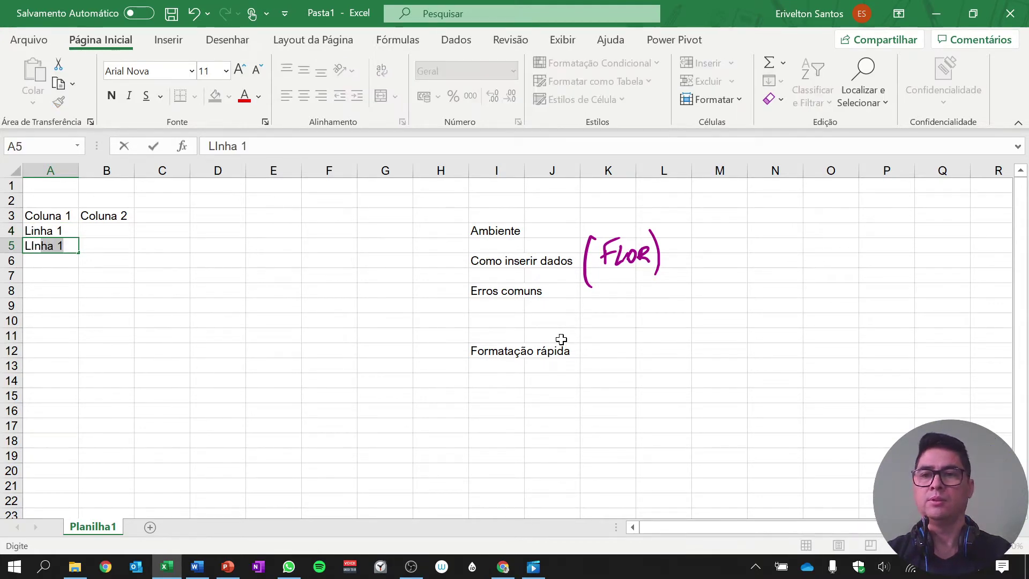
{"action": "key", "text": "BackSpace"}
{"action": "key", "text": "BackSpace"}
{"action": "type", "text": "in"}
{"action": "type", "text": "ha 2"}
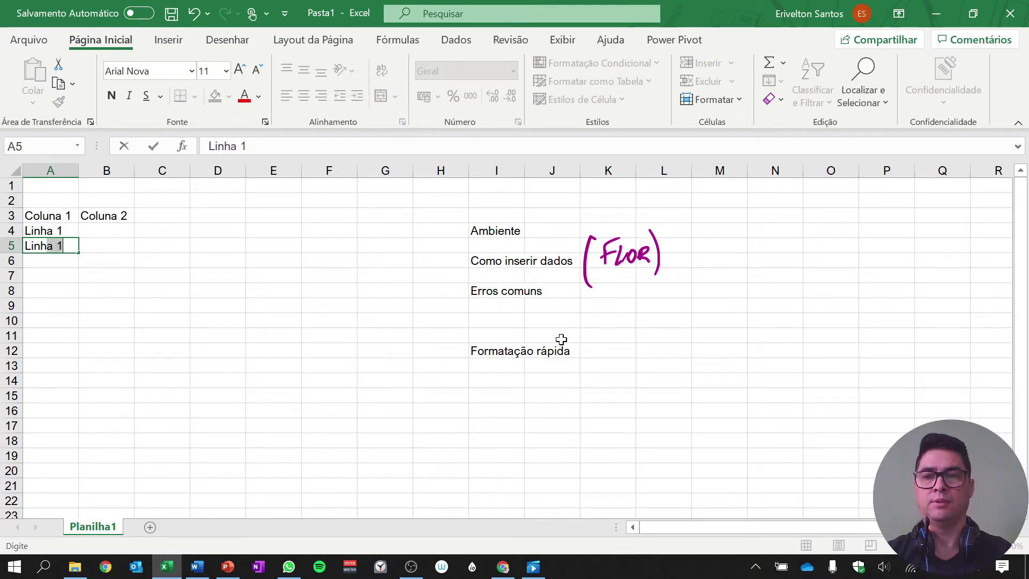
{"action": "key", "text": "Tab"}
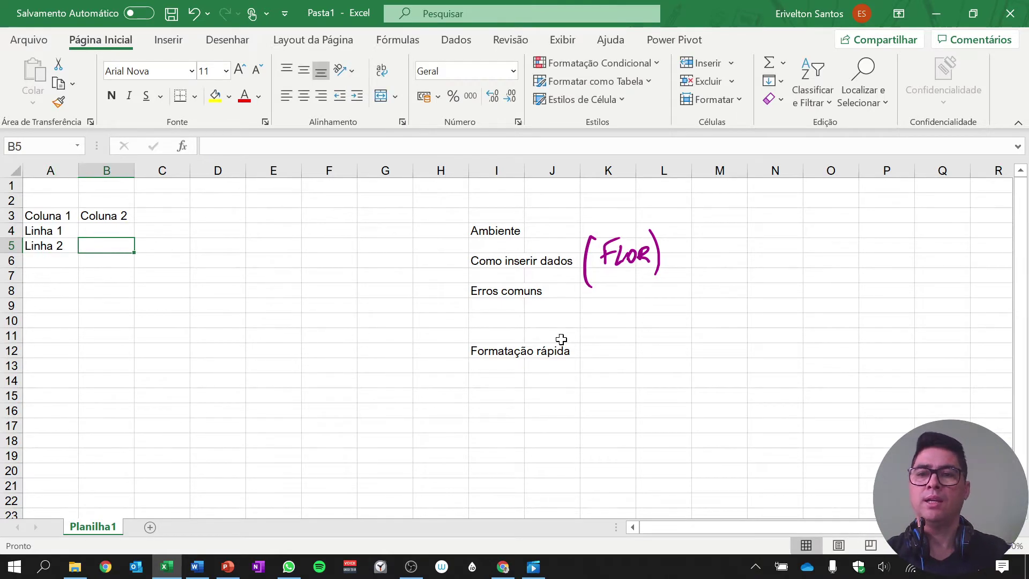
Enter 2 in B4 and 5 in B5
{"action": "key", "text": "Up"}
{"action": "type", "text": "2"}
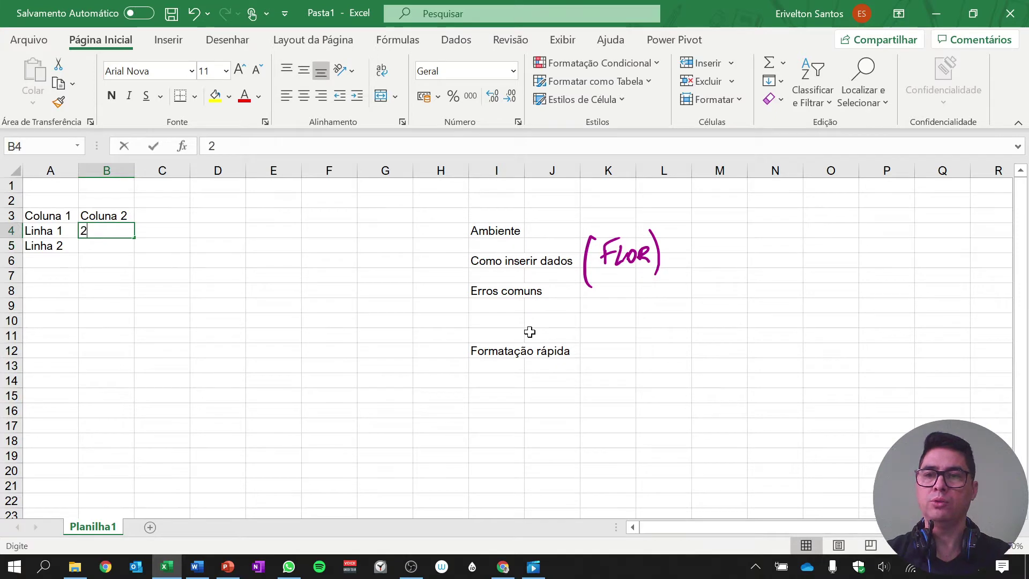
{"action": "key", "text": "Return"}
{"action": "type", "text": "5"}
{"action": "key", "text": "Up"}
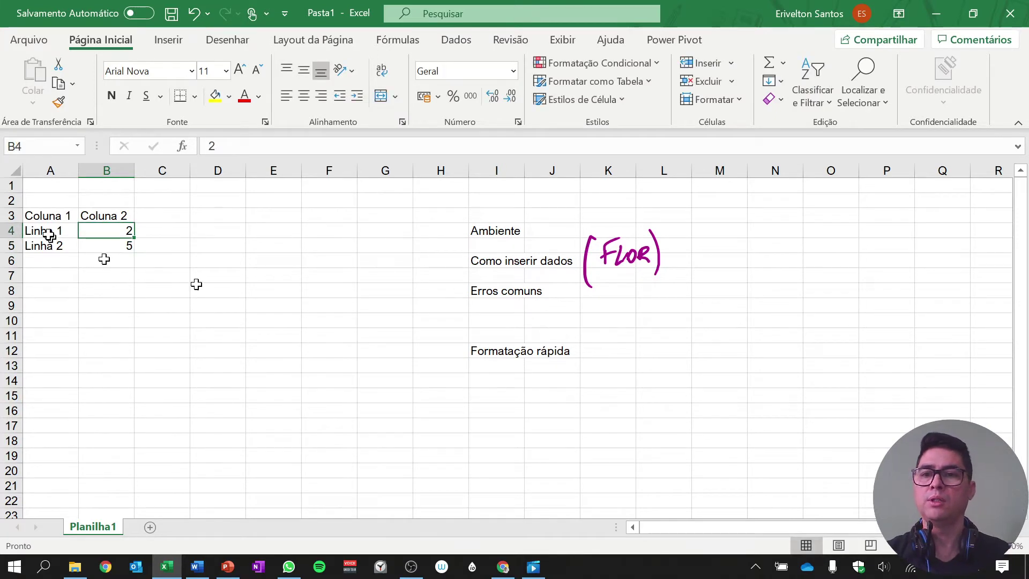
Give the header cells A3 and B3 a yellow fill and red text
{"action": "left_click", "coordinate": [24, 213]}
{"action": "left_click", "coordinate": [215, 98]}
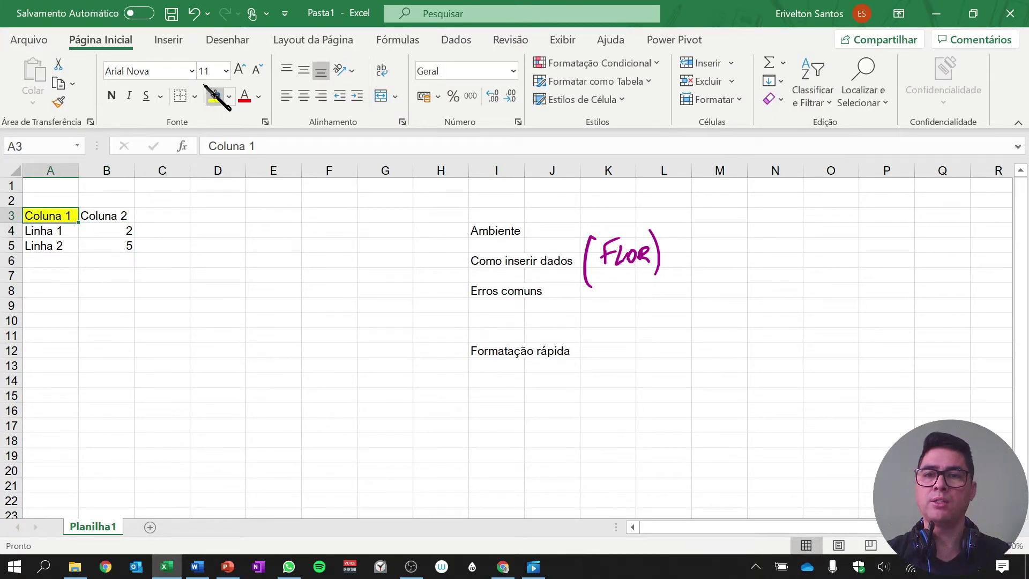
{"action": "left_click", "coordinate": [250, 102]}
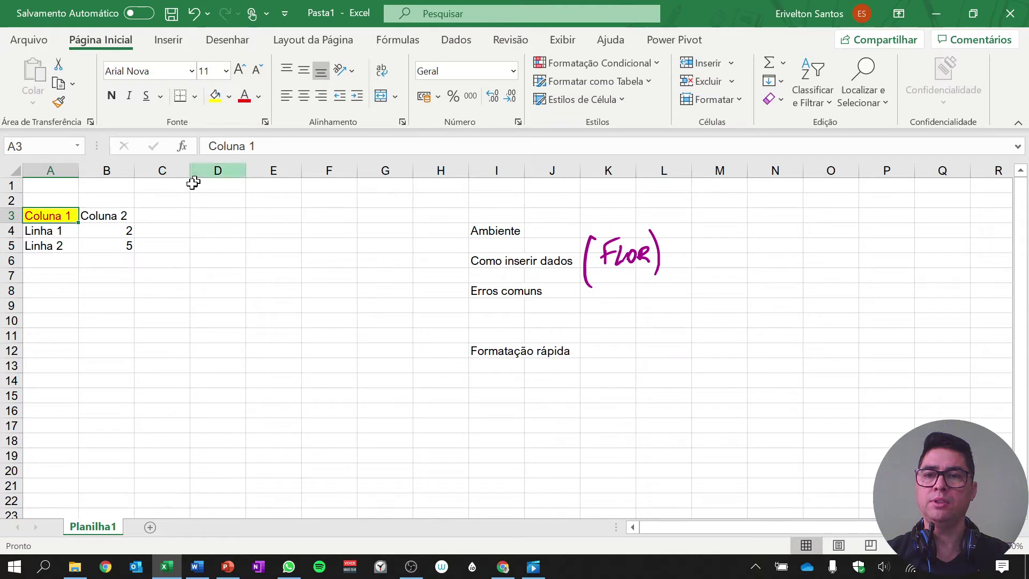
{"action": "left_click", "coordinate": [121, 212]}
{"action": "left_click", "coordinate": [219, 100]}
{"action": "left_click", "coordinate": [246, 97]}
Give the row label cells A4 and A5 a blue fill and white text
{"action": "left_click", "coordinate": [63, 232]}
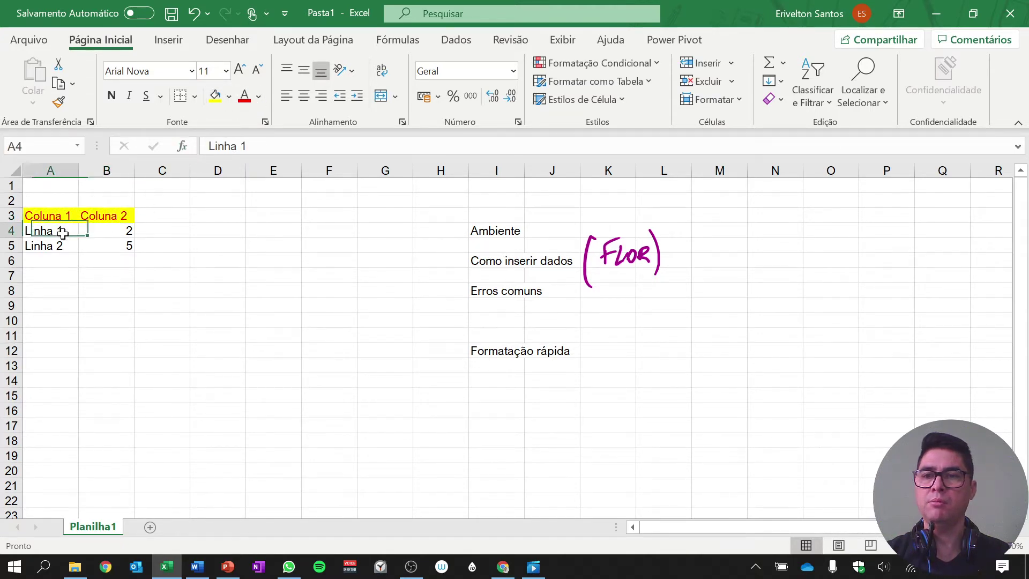
{"action": "left_click", "coordinate": [229, 97]}
{"action": "left_click", "coordinate": [271, 138]}
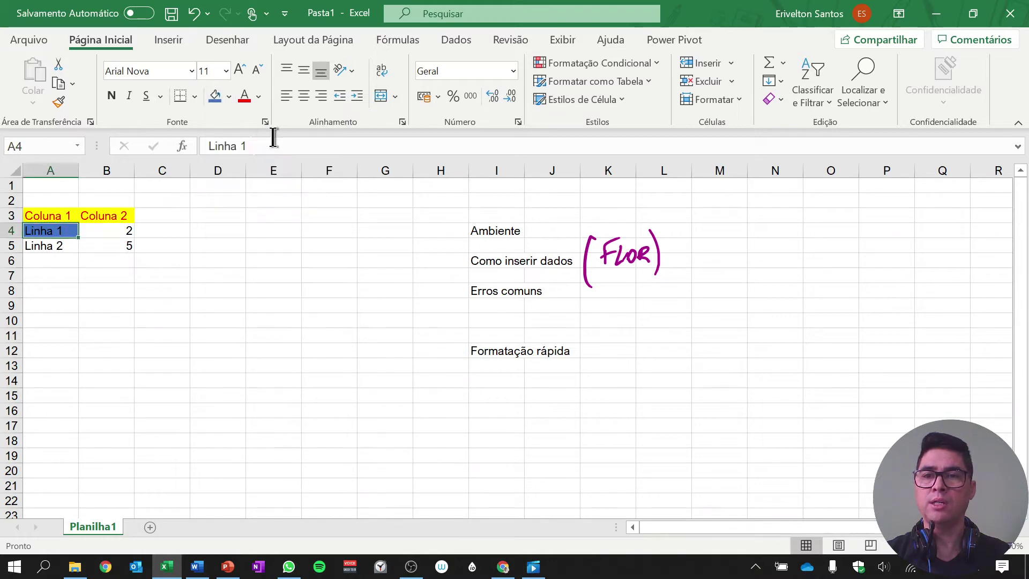
{"action": "left_click", "coordinate": [259, 97]}
{"action": "left_click", "coordinate": [244, 161]}
{"action": "left_click", "coordinate": [66, 246]}
{"action": "left_click", "coordinate": [215, 96]}
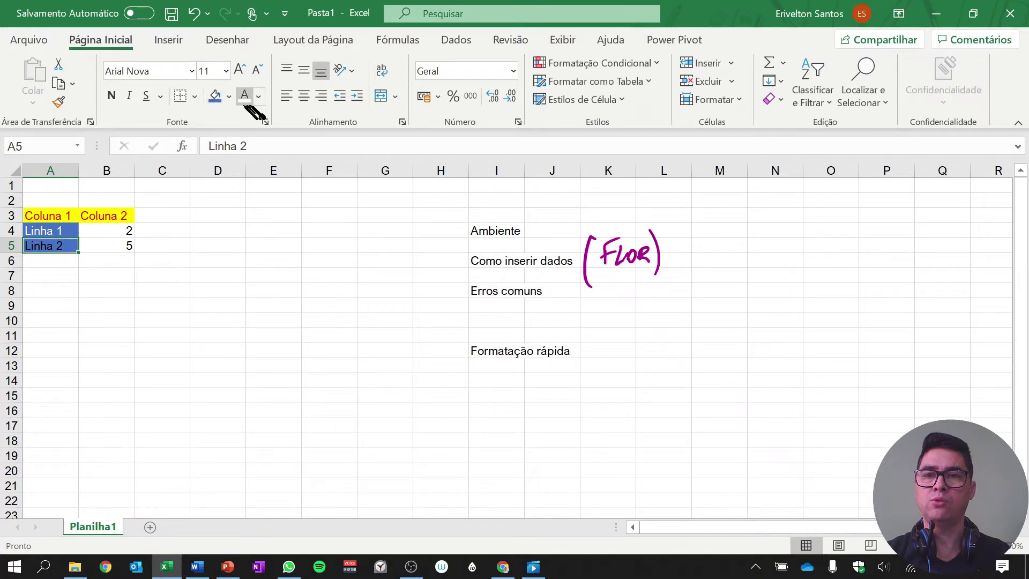
{"action": "left_click", "coordinate": [245, 96]}
{"action": "left_click", "coordinate": [199, 186]}
Apply outside borders (Bordas Externas) around the header cells A3:B3
{"action": "left_click_drag", "start_coordinate": [69, 215], "coordinate": [107, 215]}
{"action": "left_click", "coordinate": [194, 96]}
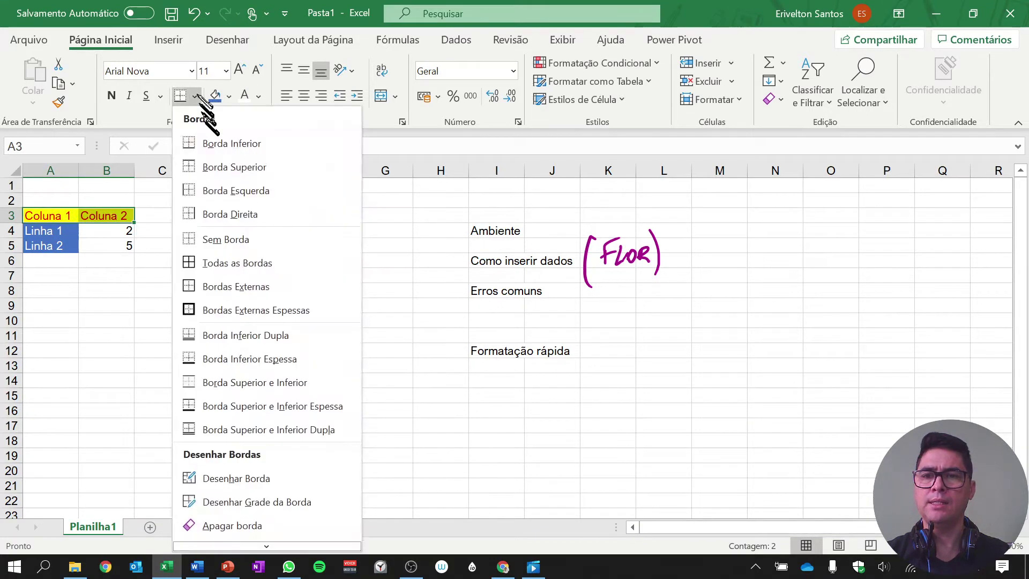
{"action": "left_click", "coordinate": [228, 286]}
{"action": "left_click", "coordinate": [129, 257]}
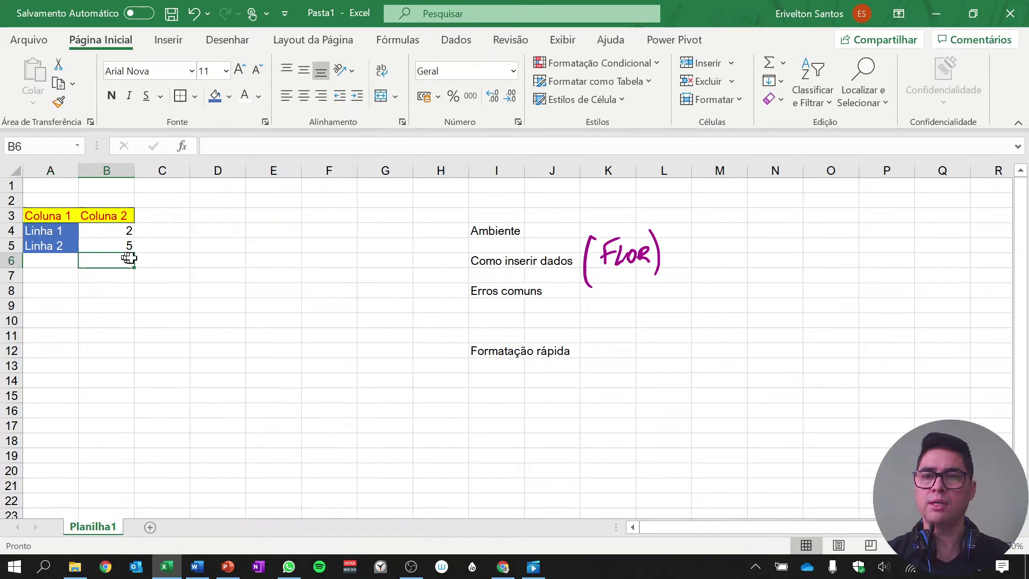
Apply all borders to the row label and value cells A4:B5
{"action": "left_click_drag", "start_coordinate": [80, 231], "coordinate": [99, 244]}
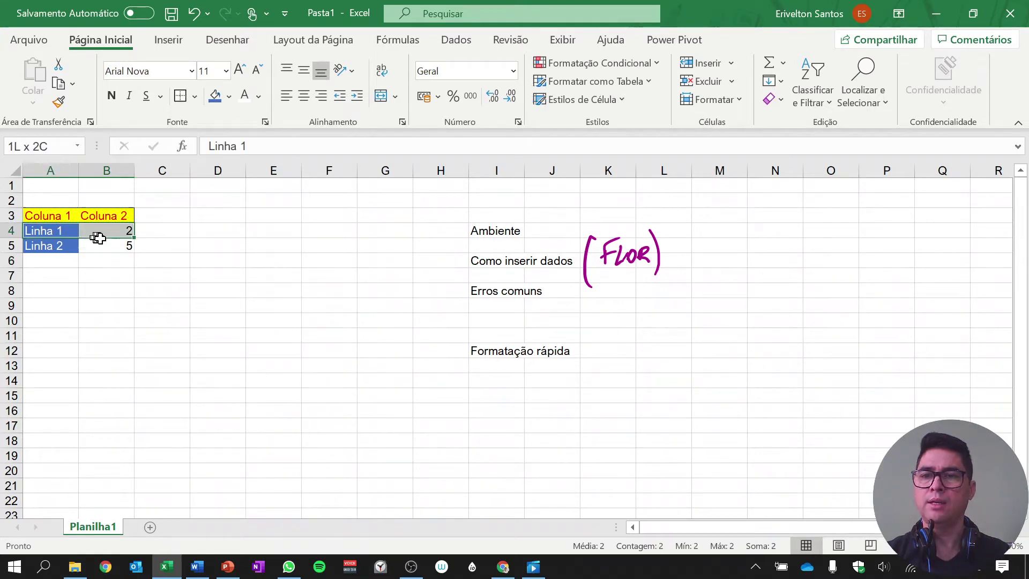
{"action": "left_click", "coordinate": [195, 96]}
{"action": "left_click", "coordinate": [212, 257]}
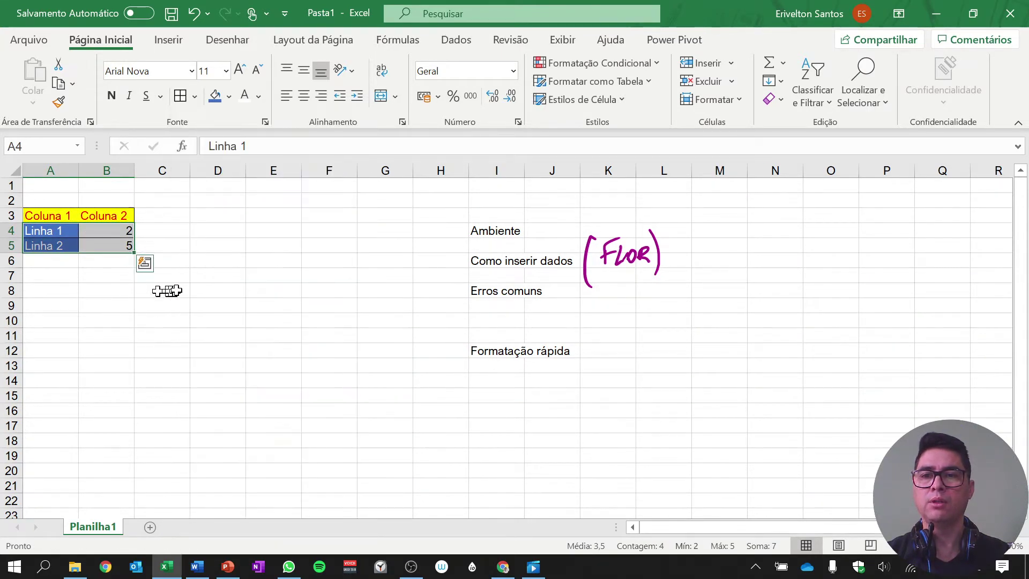
{"action": "left_click", "coordinate": [244, 267]}
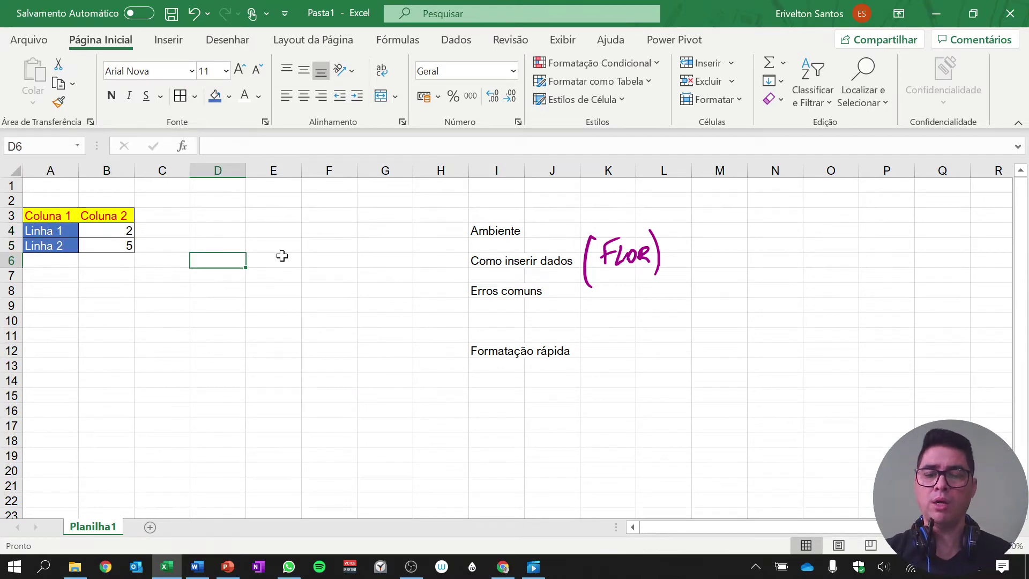
Undo the borders, fills and font colours applied to the table in A3:B5
{"action": "key", "text": "ctrl+z"}
{"action": "key", "text": "ctrl+z"}
{"action": "key", "text": "ctrl+z"}
{"action": "key", "text": "ctrl+z"}
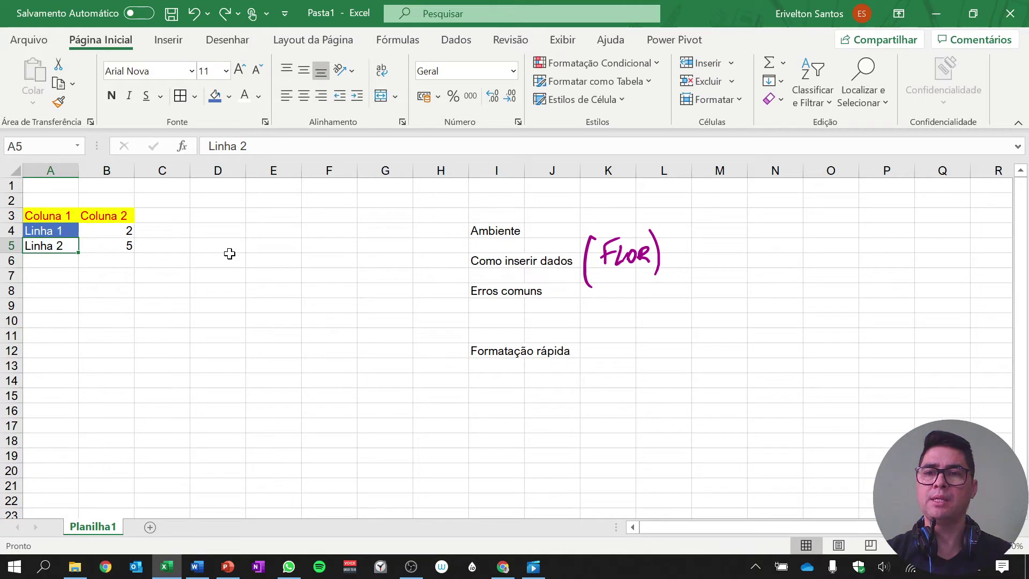
{"action": "key", "text": "ctrl+z"}
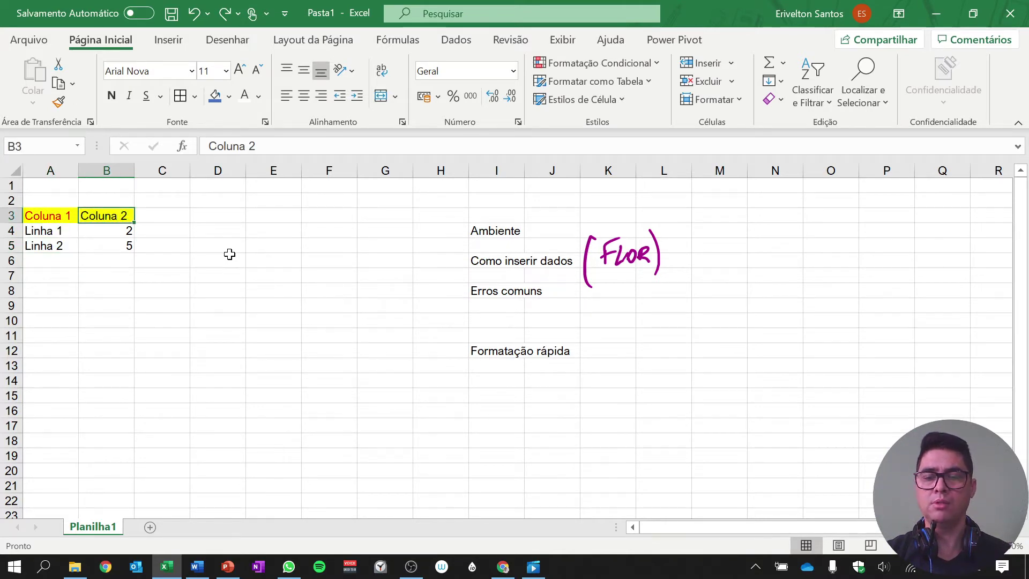
{"action": "key", "text": "ctrl+z"}
{"action": "key", "text": "ctrl+z"}
{"action": "key", "text": "ctrl+z"}
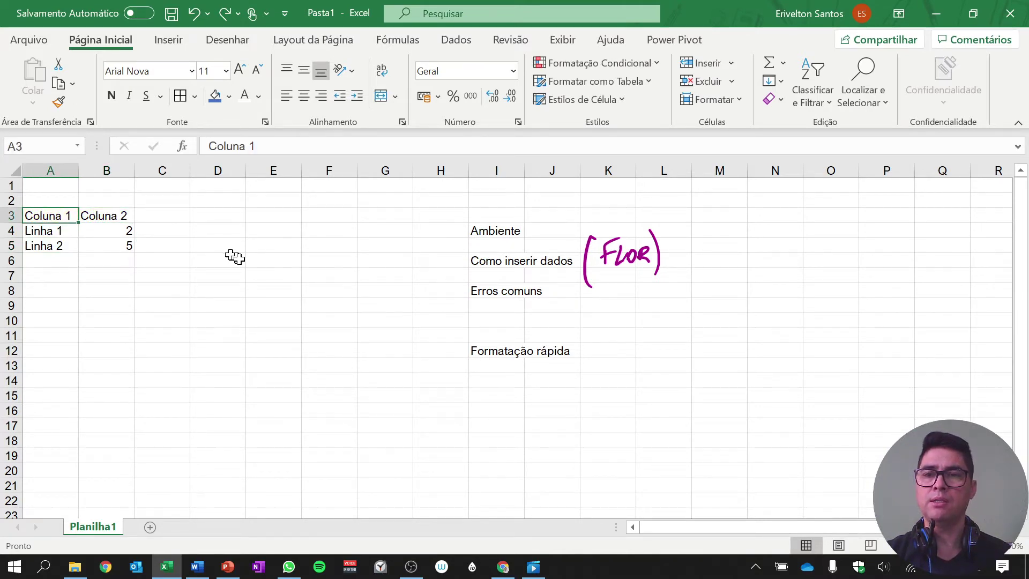
Clear the contents of A4:B6 and delete the handwritten FLOR note beside the topic list
{"action": "left_click", "coordinate": [229, 255]}
{"action": "left_click_drag", "start_coordinate": [53, 216], "coordinate": [125, 259]}
{"action": "left_click", "coordinate": [115, 259]}
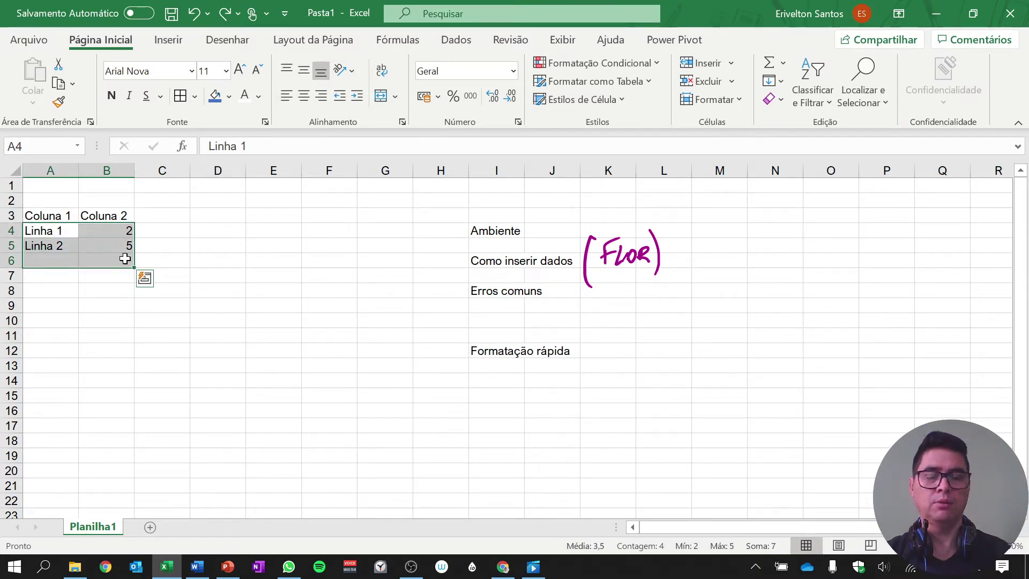
{"action": "key", "text": "Delete"}
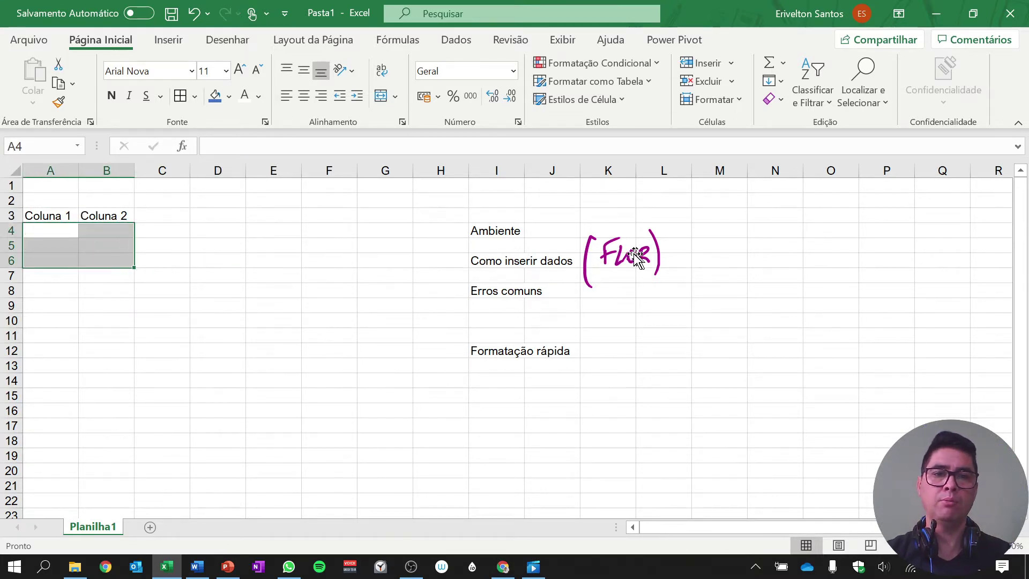
{"action": "left_click", "coordinate": [662, 276]}
{"action": "key", "text": "Delete"}
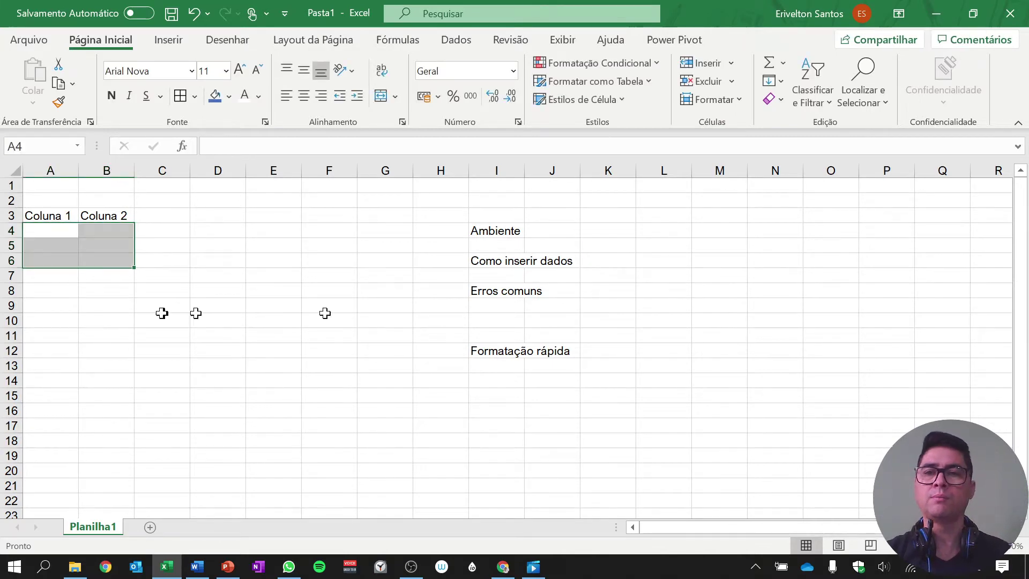
Insert a new column before column A
{"action": "left_click", "coordinate": [160, 290]}
{"action": "left_click", "coordinate": [74, 225]}
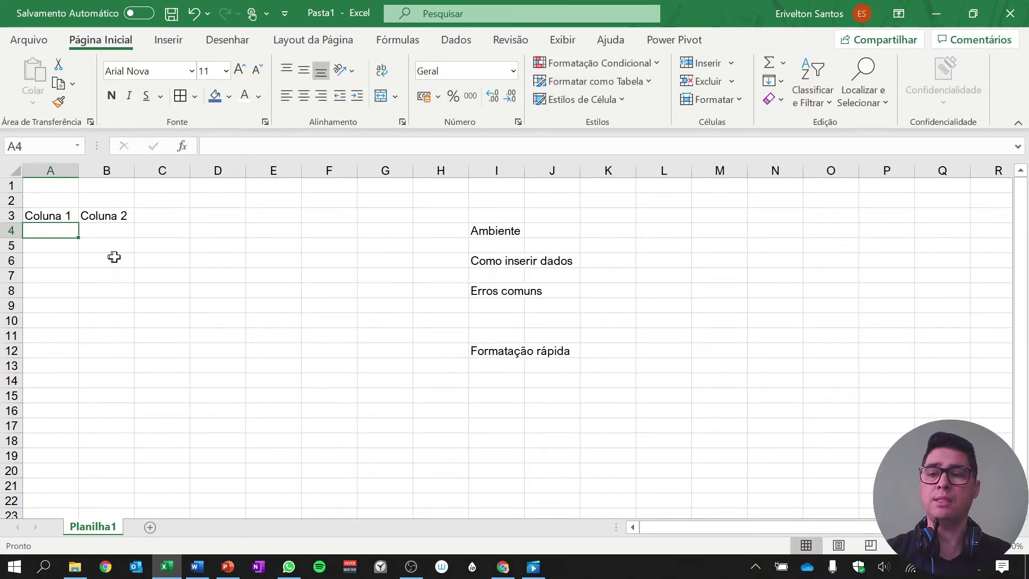
{"action": "scroll", "coordinate": [100, 255], "scroll_direction": "up", "scroll_amount": 3}
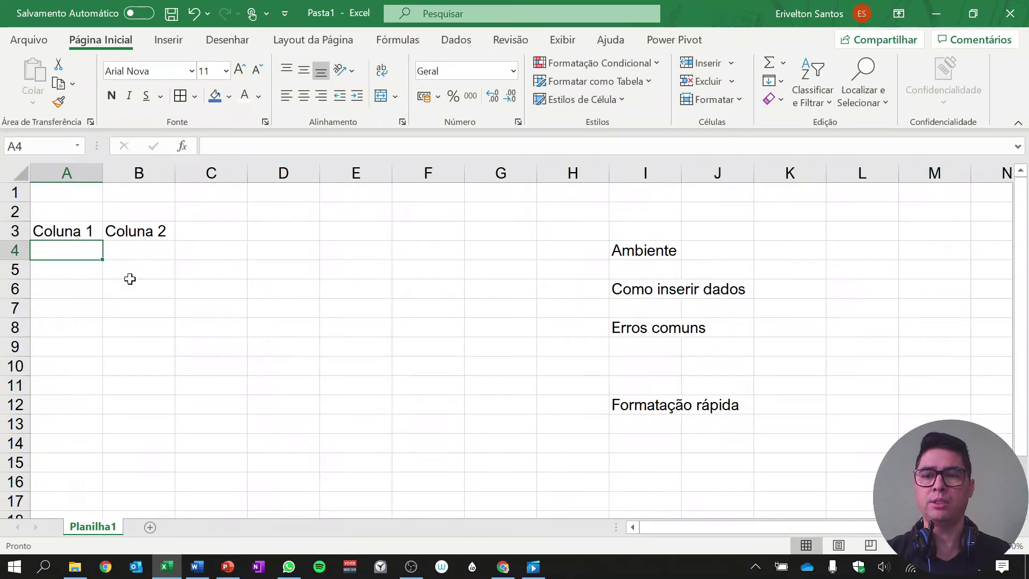
{"action": "left_click", "coordinate": [75, 173]}
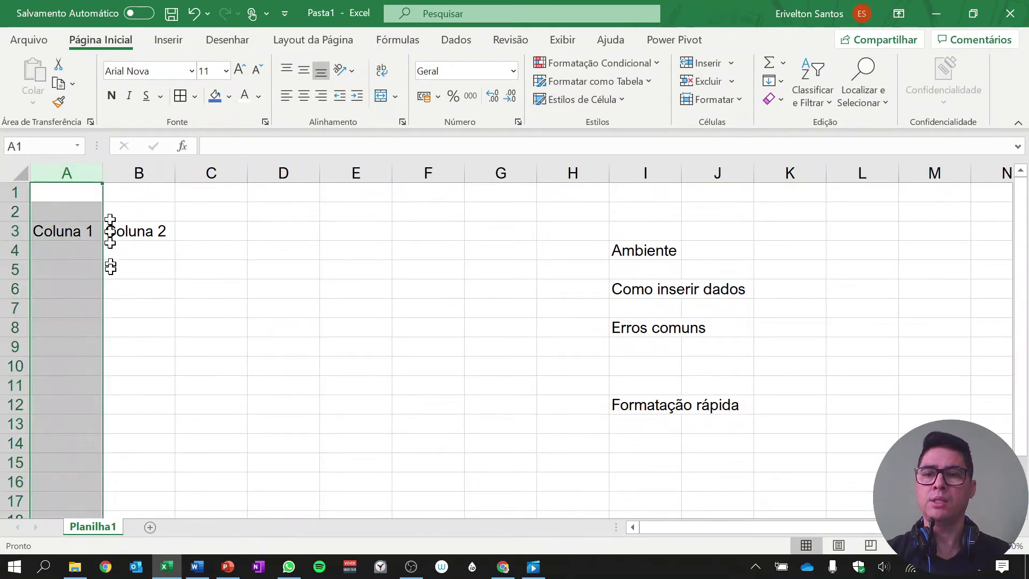
{"action": "right_click", "coordinate": [80, 186]}
{"action": "left_click", "coordinate": [126, 304]}
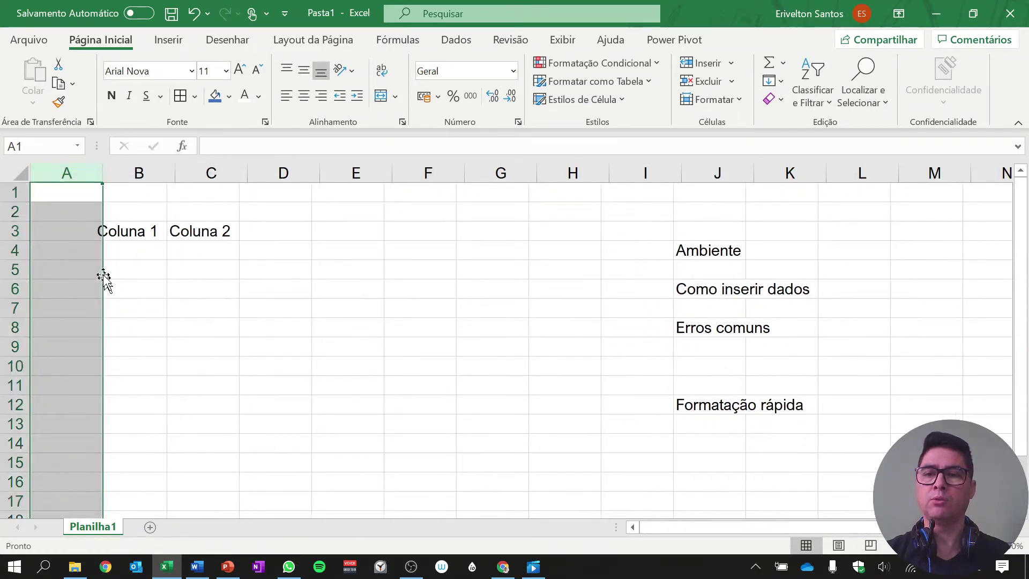
Enter "Linha 1" in A4 and auto-fill the series down to Linha 5 in A8
{"action": "left_click", "coordinate": [97, 273]}
{"action": "left_click", "coordinate": [85, 245]}
{"action": "type", "text": "Linha "}
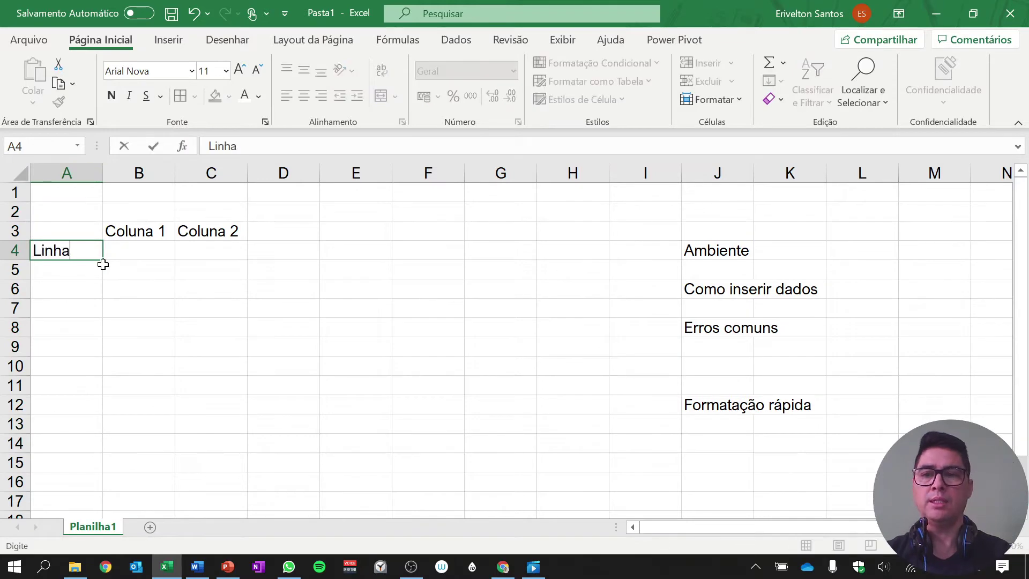
{"action": "type", "text": "1"}
{"action": "key", "text": "Return"}
{"action": "left_click", "coordinate": [72, 252]}
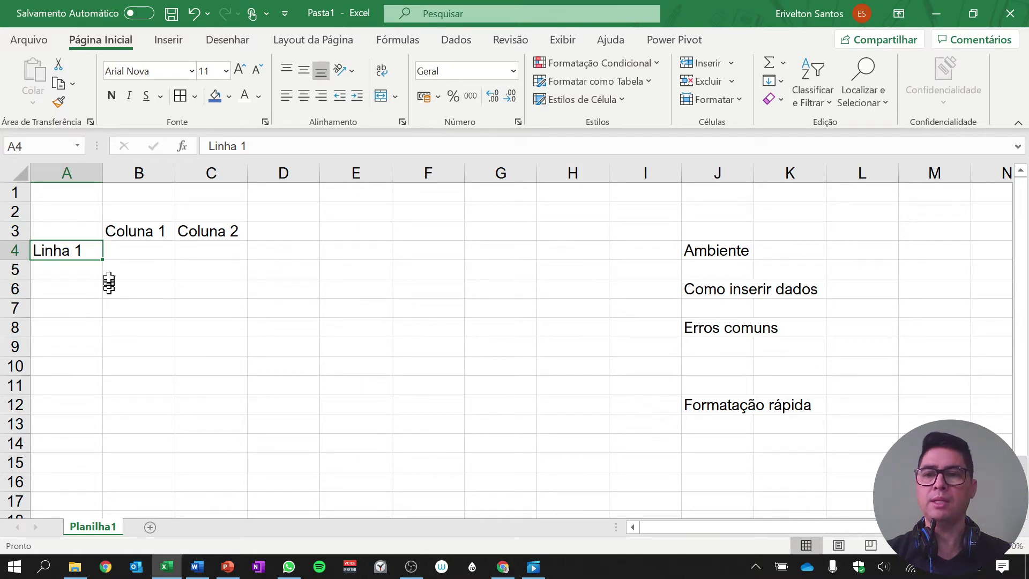
{"action": "left_click_drag", "start_coordinate": [102, 260], "coordinate": [111, 324]}
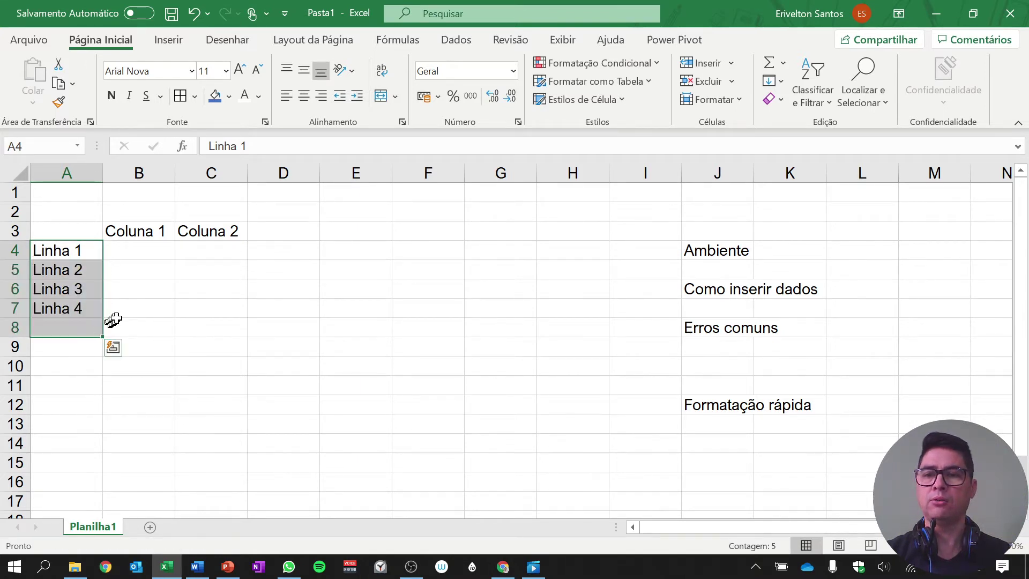
Auto-fill the column headers in row 3 across to Coluna 5 in F3
{"action": "left_click", "coordinate": [142, 304]}
{"action": "left_click_drag", "start_coordinate": [161, 232], "coordinate": [455, 240]}
{"action": "left_click", "coordinate": [265, 304]}
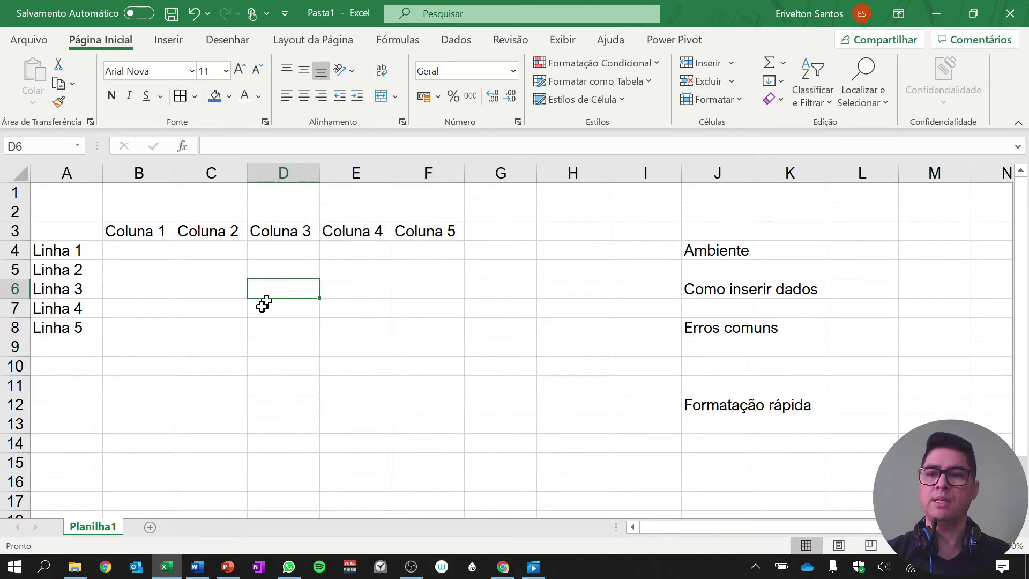
Enter "Tabela XA" in A3 and auto-fit the width of column A to its text
{"action": "left_click", "coordinate": [81, 234]}
{"action": "type", "text": "Tabela"}
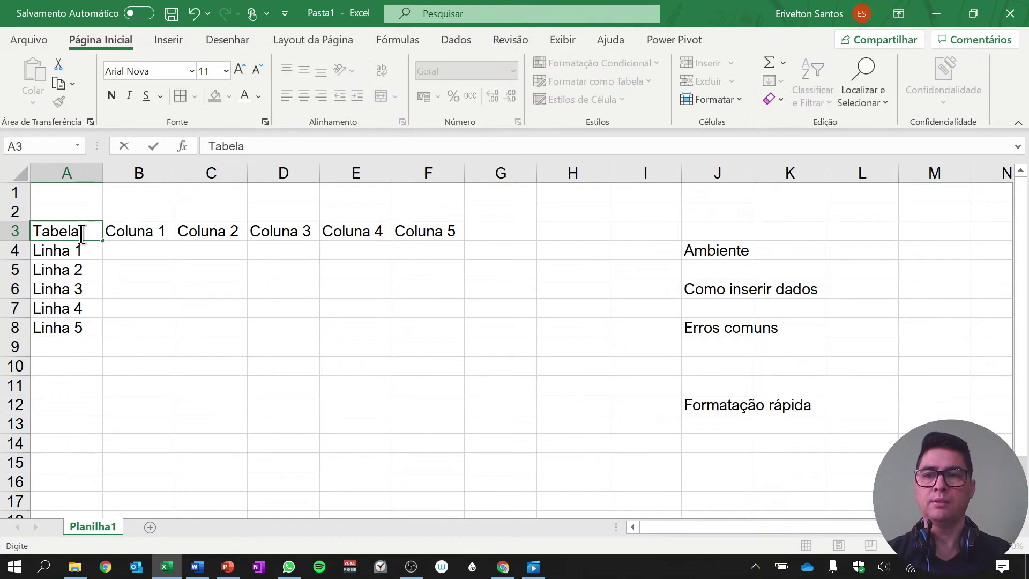
{"action": "key", "text": "Return"}
{"action": "double_click", "coordinate": [81, 234]}
{"action": "type", "text": "XA"}
{"action": "key", "text": "Return"}
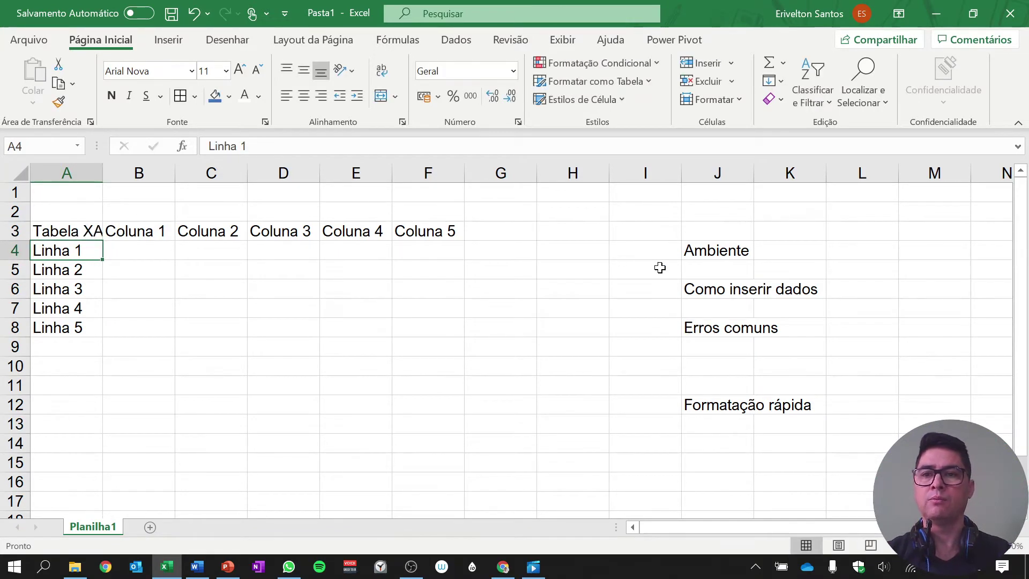
{"action": "double_click", "coordinate": [103, 173]}
{"action": "left_click", "coordinate": [204, 292]}
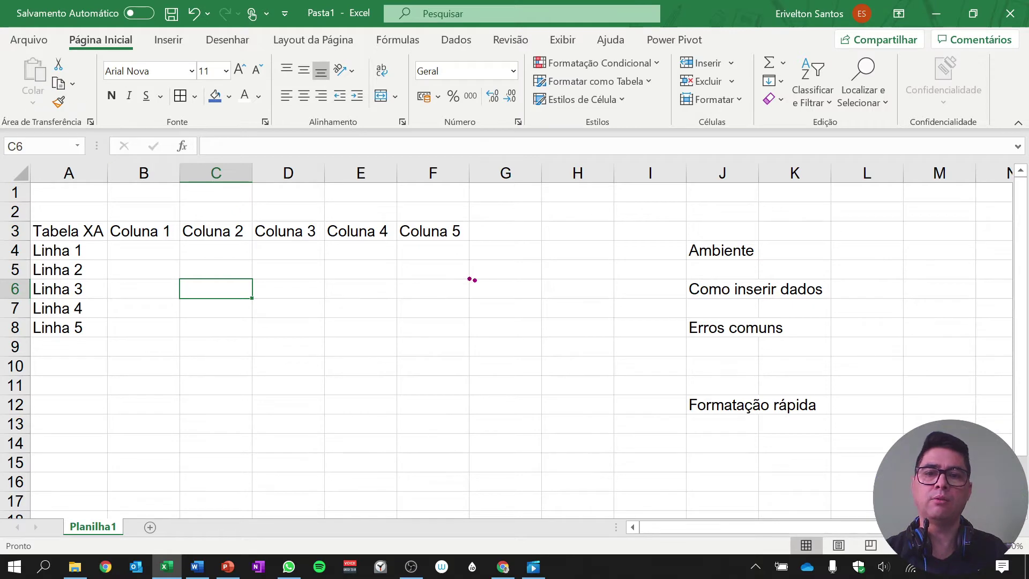
Sketch a temporary ink annotation over the empty cells around G6 to G8
{"action": "mouse_move", "coordinate": [440, 283]}
{"action": "left_mouse_down"}
{"action": "mouse_move", "coordinate": [490, 298]}
{"action": "mouse_move", "coordinate": [535, 292]}
{"action": "left_mouse_up"}
{"action": "mouse_move", "coordinate": [466, 339]}
{"action": "left_mouse_down"}
{"action": "mouse_move", "coordinate": [513, 354]}
{"action": "mouse_move", "coordinate": [550, 329]}
{"action": "left_mouse_up"}
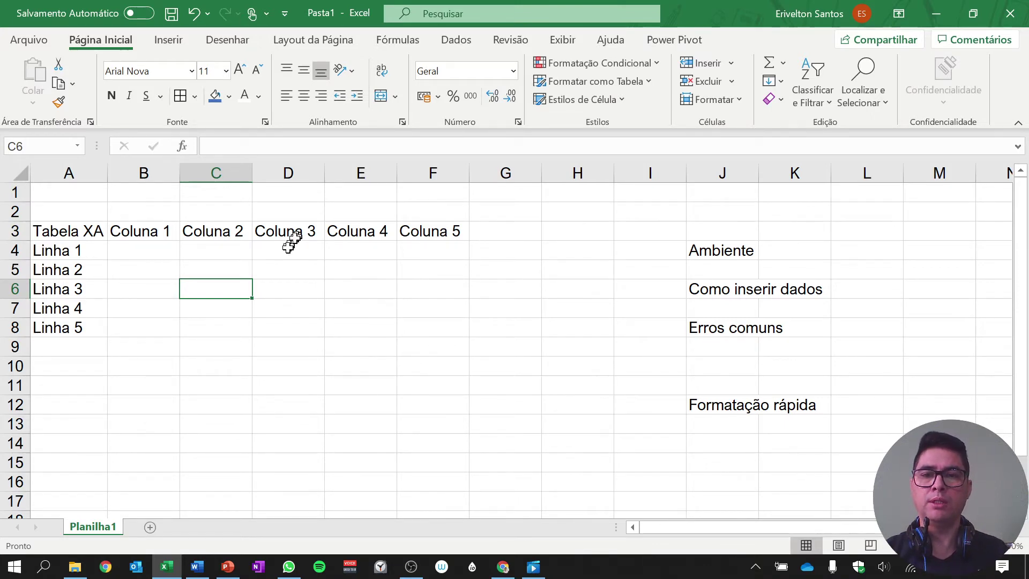
Apply an outside border around cell C6
{"action": "scroll", "coordinate": [290, 244], "scroll_direction": "up", "scroll_amount": 3}
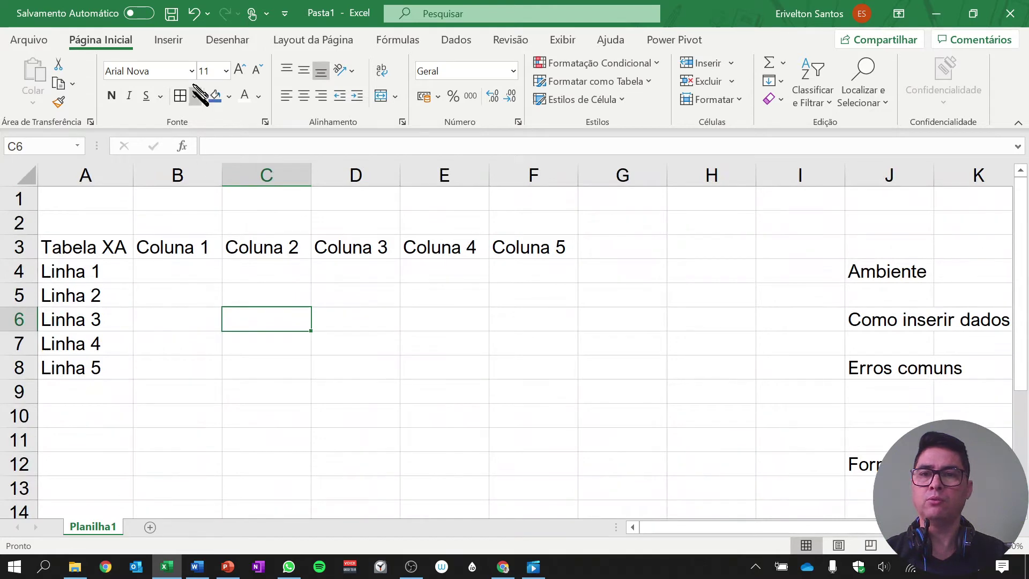
{"action": "left_click", "coordinate": [195, 96]}
{"action": "left_click", "coordinate": [231, 307]}
{"action": "left_click", "coordinate": [445, 314]}
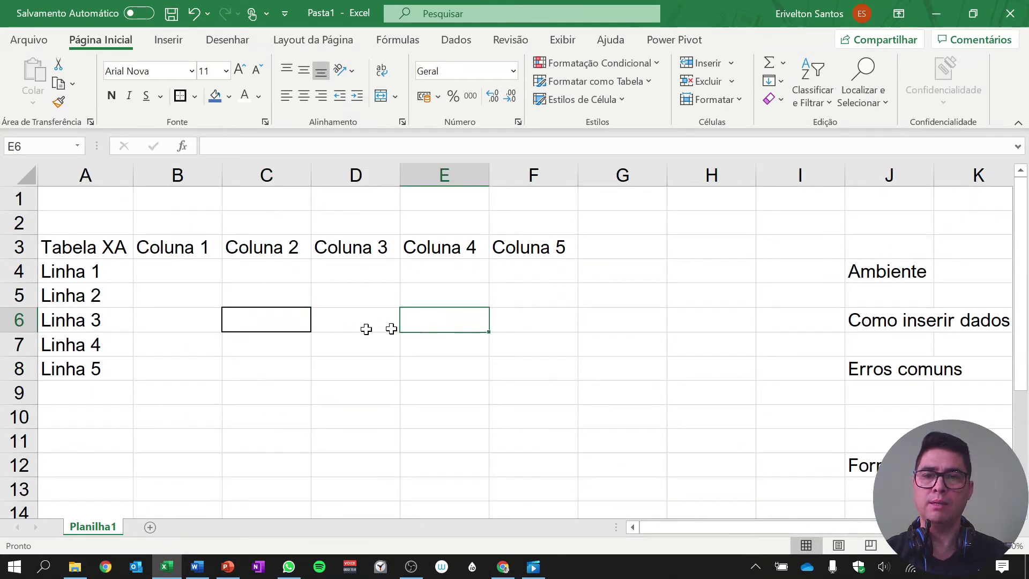
{"action": "left_click", "coordinate": [286, 335]}
{"action": "left_click", "coordinate": [390, 337]}
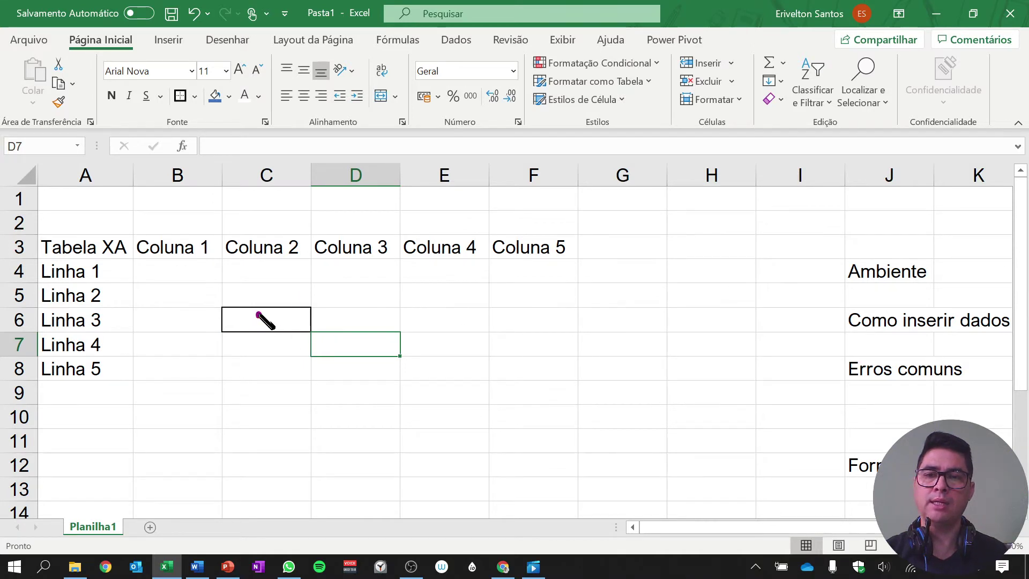
Draw a downward ink arrow from C6 to row 12, select D6:D12 and handwrite a temporary note beside the arrow
{"action": "mouse_move", "coordinate": [260, 318]}
{"action": "left_mouse_down"}
{"action": "mouse_move", "coordinate": [263, 467]}
{"action": "mouse_move", "coordinate": [278, 456]}
{"action": "left_mouse_up"}
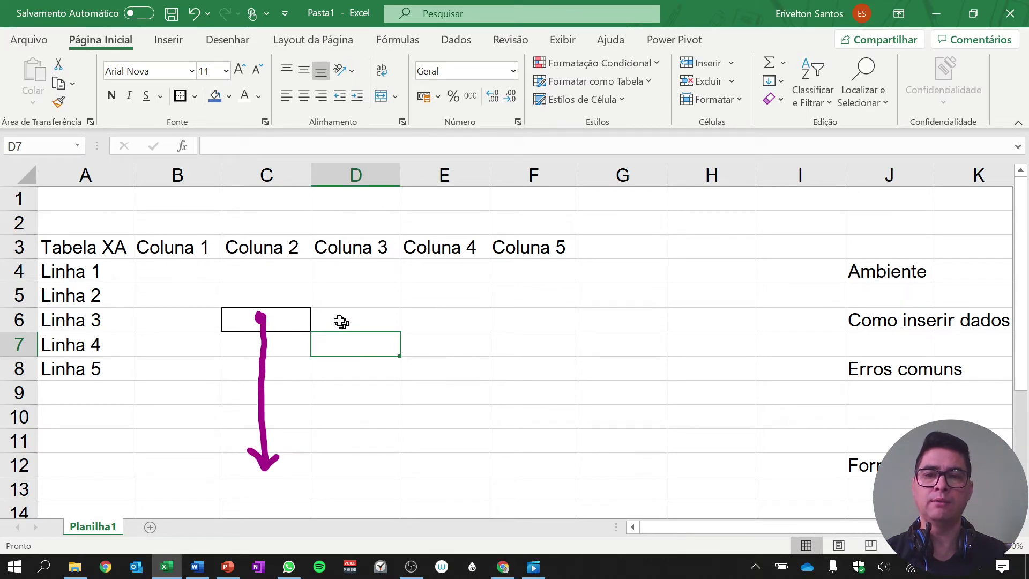
{"action": "left_click_drag", "start_coordinate": [341, 322], "coordinate": [329, 472]}
{"action": "mouse_move", "coordinate": [296, 299]}
{"action": "left_mouse_down"}
{"action": "mouse_move", "coordinate": [293, 330]}
{"action": "mouse_move", "coordinate": [349, 301]}
{"action": "left_mouse_up"}
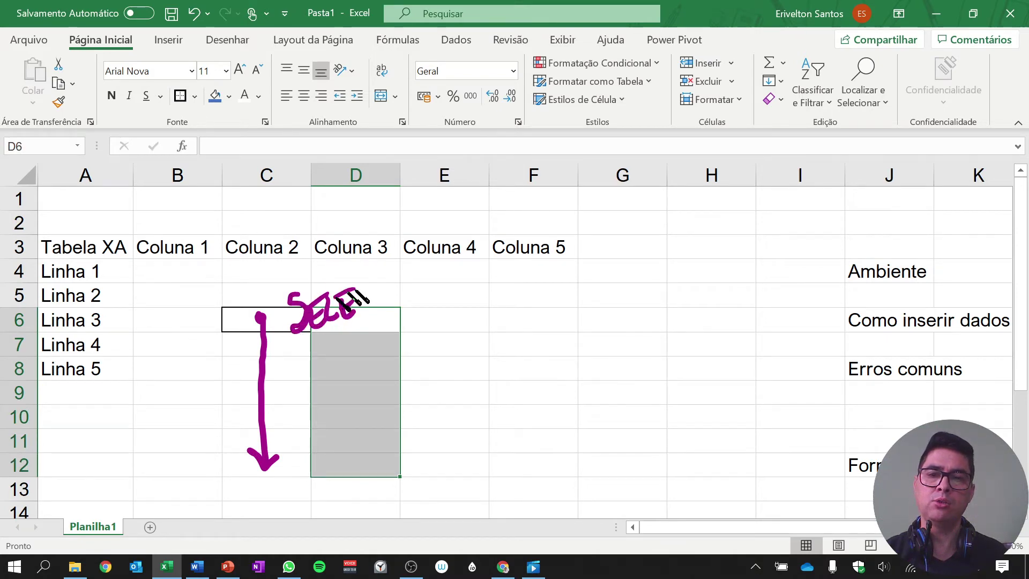
{"action": "mouse_move", "coordinate": [292, 356]}
{"action": "left_mouse_down"}
{"action": "mouse_move", "coordinate": [390, 317]}
{"action": "mouse_move", "coordinate": [322, 329]}
{"action": "mouse_move", "coordinate": [260, 318]}
{"action": "mouse_move", "coordinate": [266, 328]}
{"action": "left_mouse_up"}
{"action": "left_click", "coordinate": [370, 303]}
{"action": "left_click", "coordinate": [349, 277]}
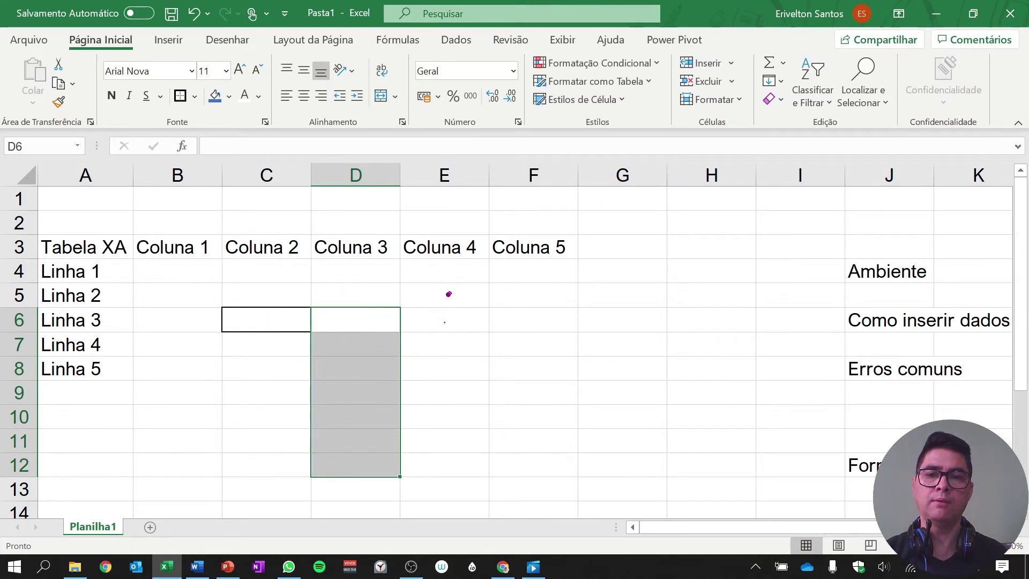
Enter 5 in E6 and reselect that cell
{"action": "left_click", "coordinate": [443, 324]}
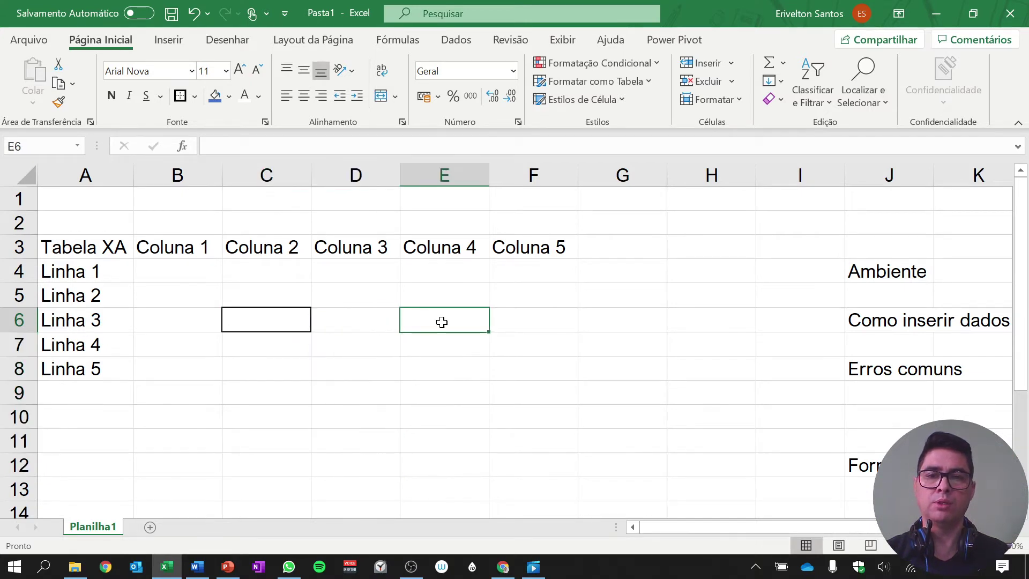
{"action": "type", "text": "5"}
{"action": "key", "text": "Return"}
{"action": "key", "text": "Left"}
{"action": "key", "text": "Up"}
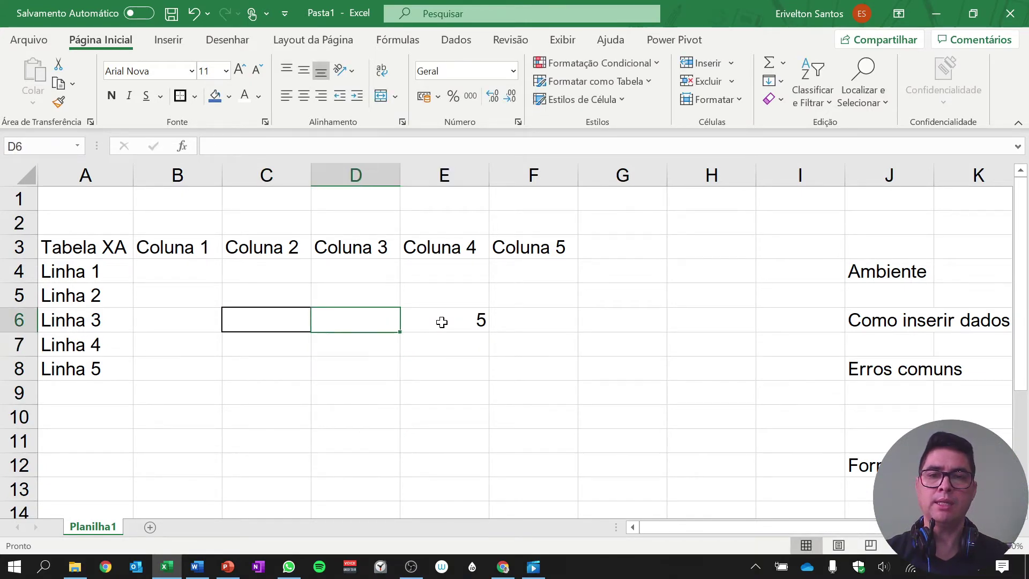
{"action": "key", "text": "Left"}
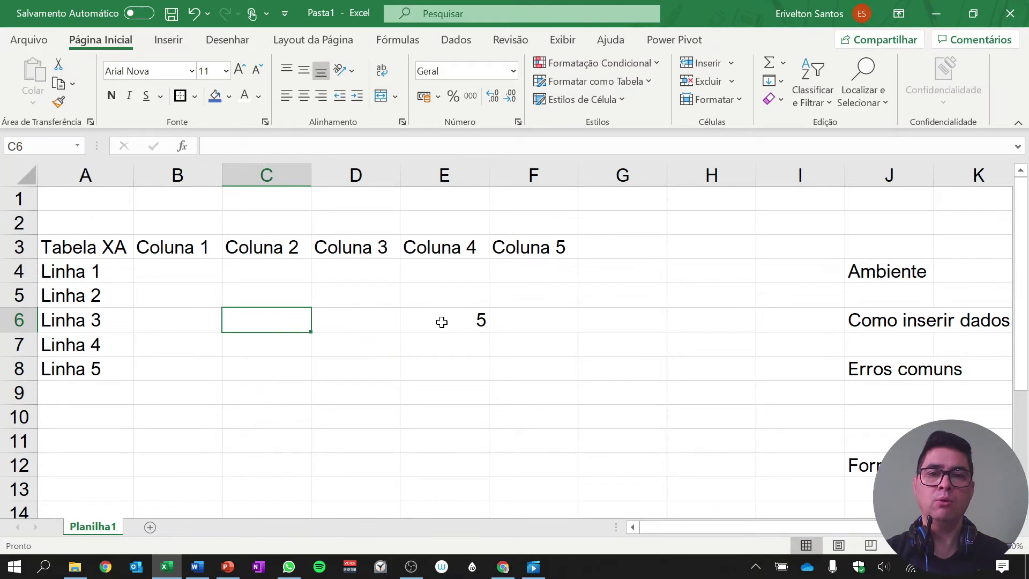
{"action": "left_click", "coordinate": [441, 322]}
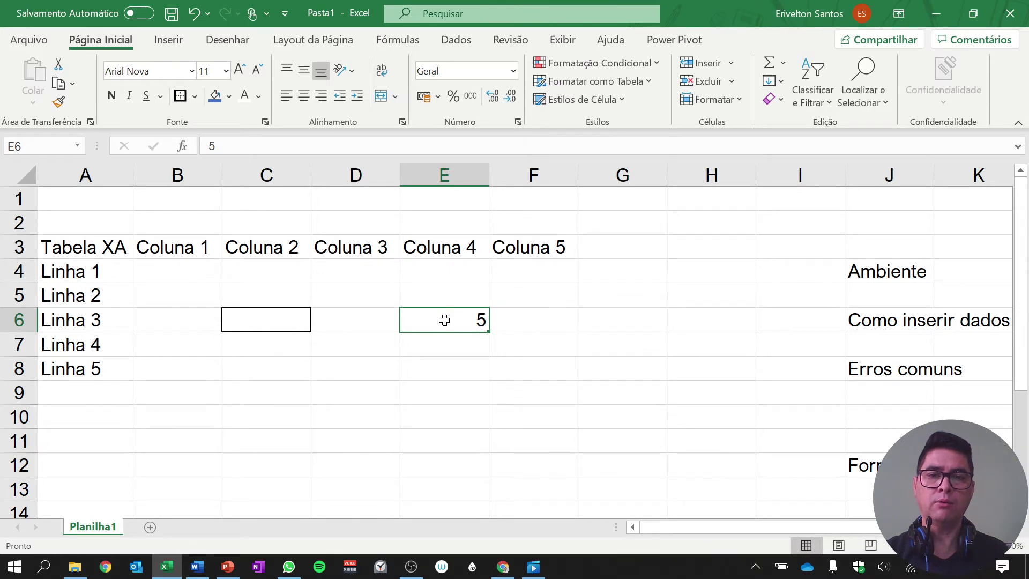
Draw a hollow plus-shaped ink outline across columns F and G near row 6, and delete it
{"action": "mouse_move", "coordinate": [581, 296]}
{"action": "left_mouse_down"}
{"action": "mouse_move", "coordinate": [561, 321]}
{"action": "mouse_move", "coordinate": [611, 351]}
{"action": "mouse_move", "coordinate": [622, 339]}
{"action": "mouse_move", "coordinate": [611, 307]}
{"action": "mouse_move", "coordinate": [595, 292]}
{"action": "mouse_move", "coordinate": [584, 315]}
{"action": "left_mouse_up"}
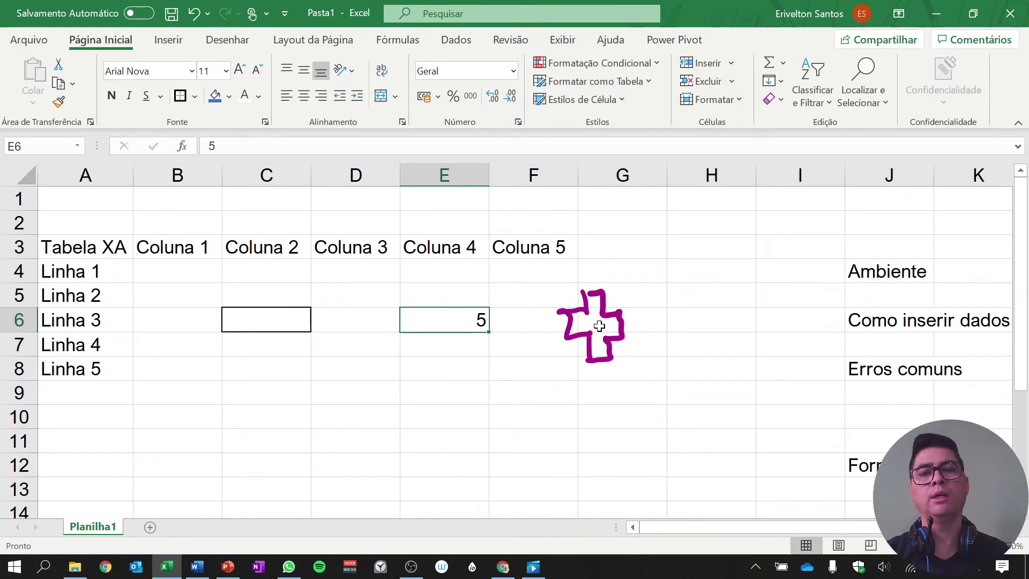
{"action": "left_click", "coordinate": [620, 316]}
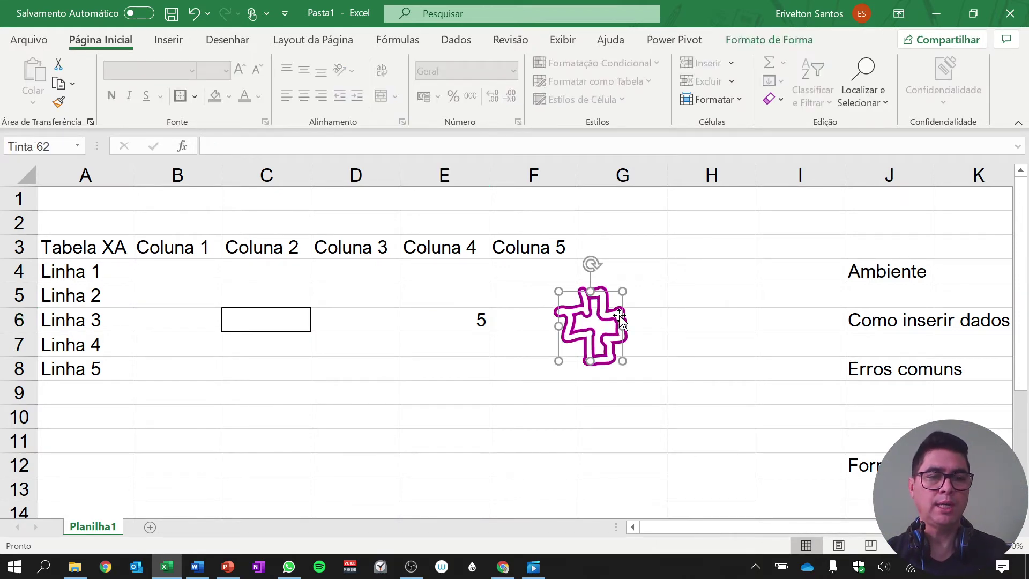
{"action": "key", "text": "Delete"}
Draw a small ink cross at the lower-right corner of C6 and fill the 5 from E6 down to E11
{"action": "mouse_move", "coordinate": [311, 324]}
{"action": "left_mouse_down"}
{"action": "mouse_move", "coordinate": [311, 344]}
{"action": "mouse_move", "coordinate": [320, 334]}
{"action": "left_mouse_up"}
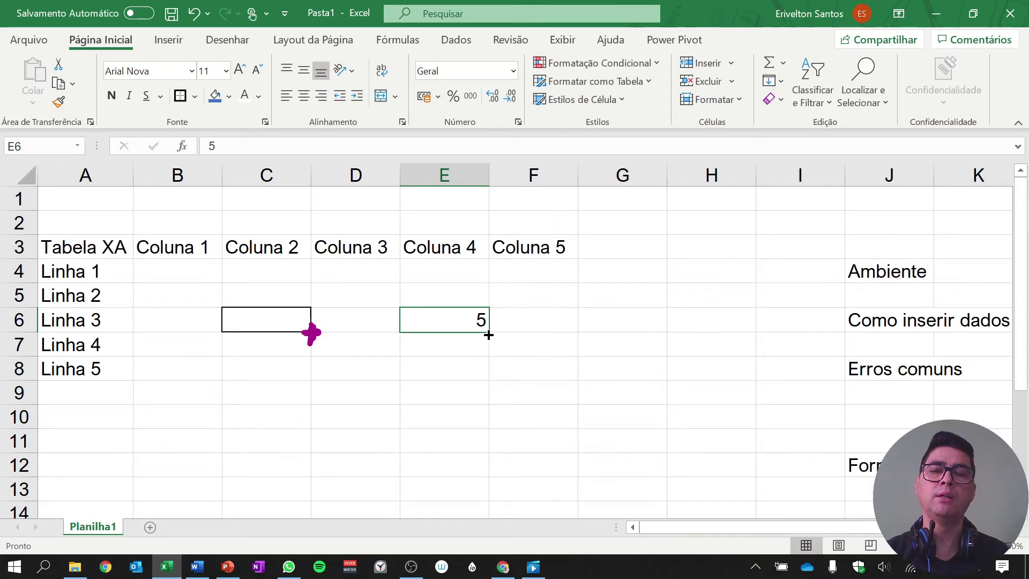
{"action": "left_click_drag", "start_coordinate": [488, 335], "coordinate": [483, 448]}
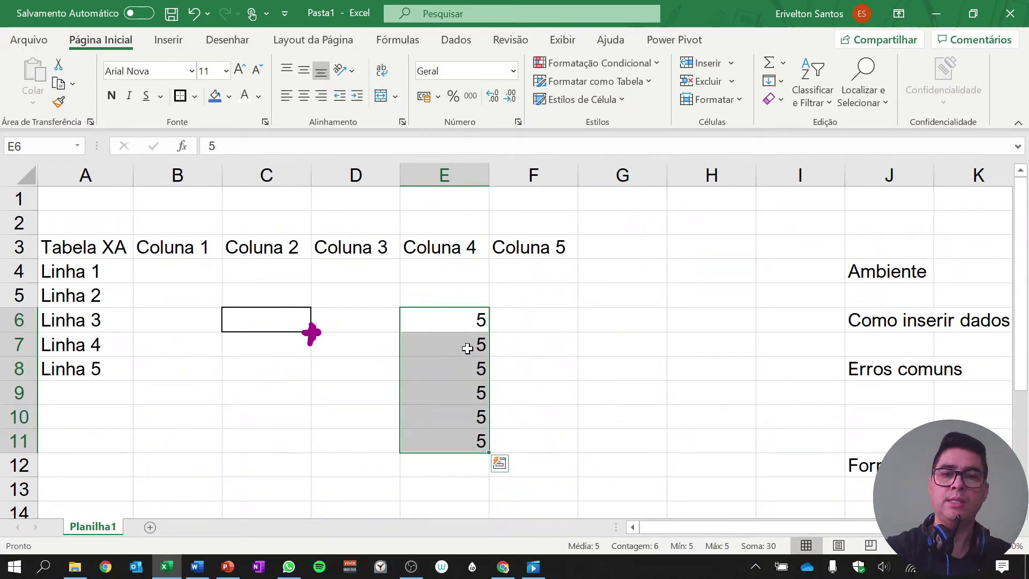
Undo the fill in E6:E11, the 5 entered in E6, the ink cross and the black border around C6
{"action": "key", "text": "ctrl+z"}
{"action": "key", "text": "ctrl+z"}
{"action": "key", "text": "ctrl+z"}
{"action": "key", "text": "ctrl+z"}
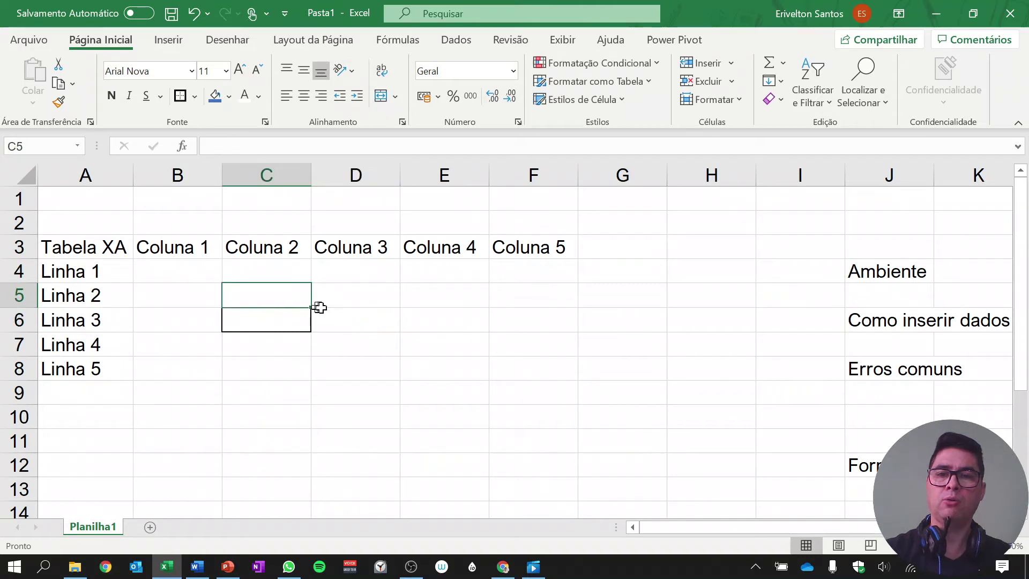
{"action": "mouse_move", "coordinate": [310, 310]}
{"action": "left_mouse_down"}
{"action": "mouse_move", "coordinate": [311, 356]}
{"action": "mouse_move", "coordinate": [310, 306]}
{"action": "left_mouse_up"}
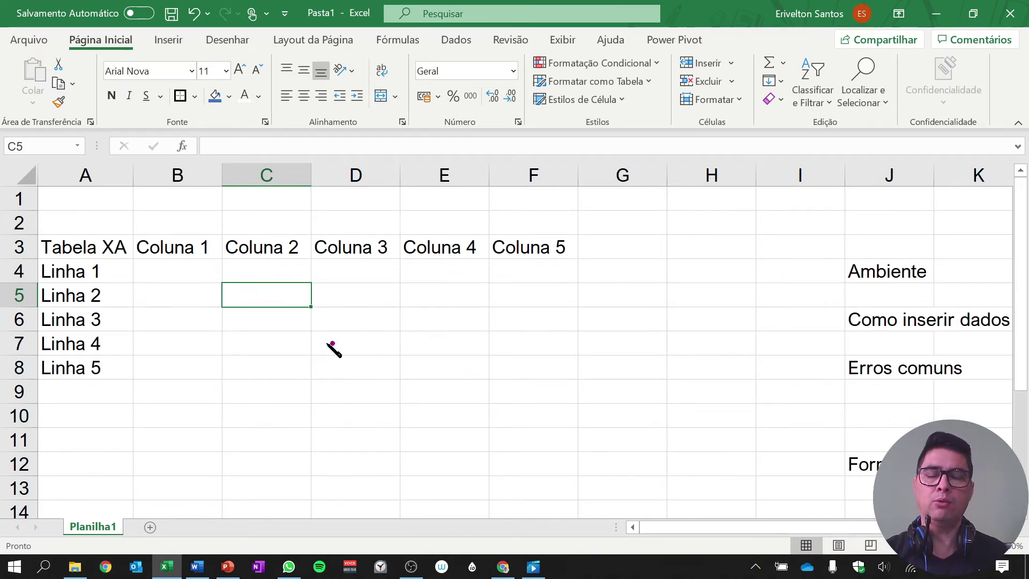
Draw ink check marks beside Ambiente and Como inserir dados, and select B4
{"action": "left_click_drag", "start_coordinate": [817, 263], "coordinate": [846, 242]}
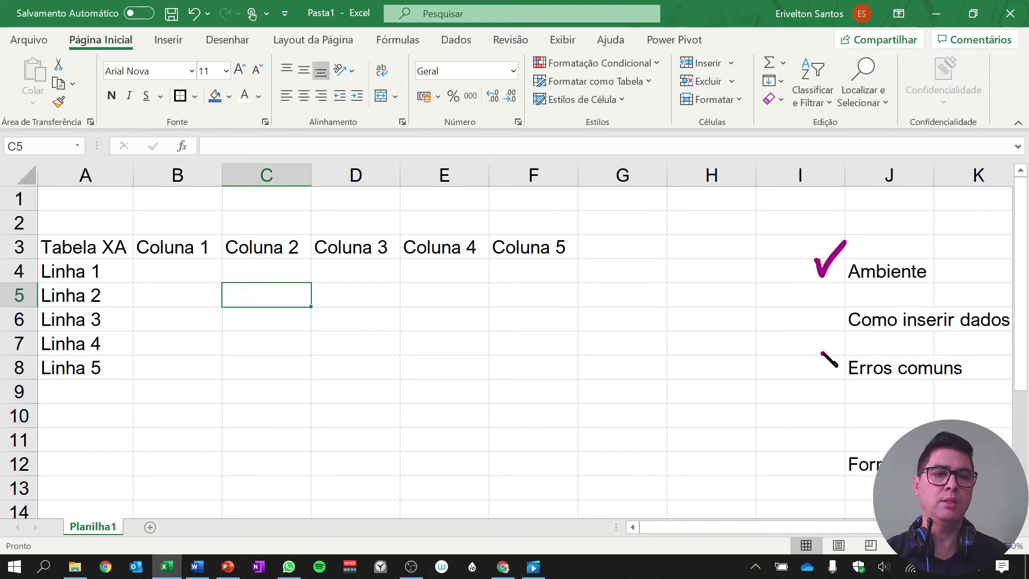
{"action": "left_click_drag", "start_coordinate": [817, 324], "coordinate": [841, 300]}
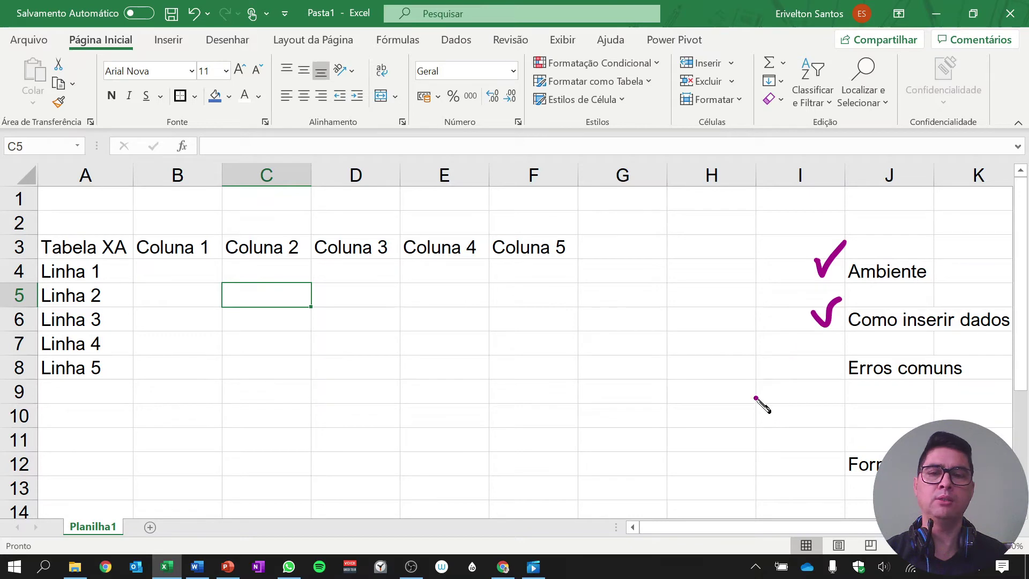
{"action": "key", "text": "Up"}
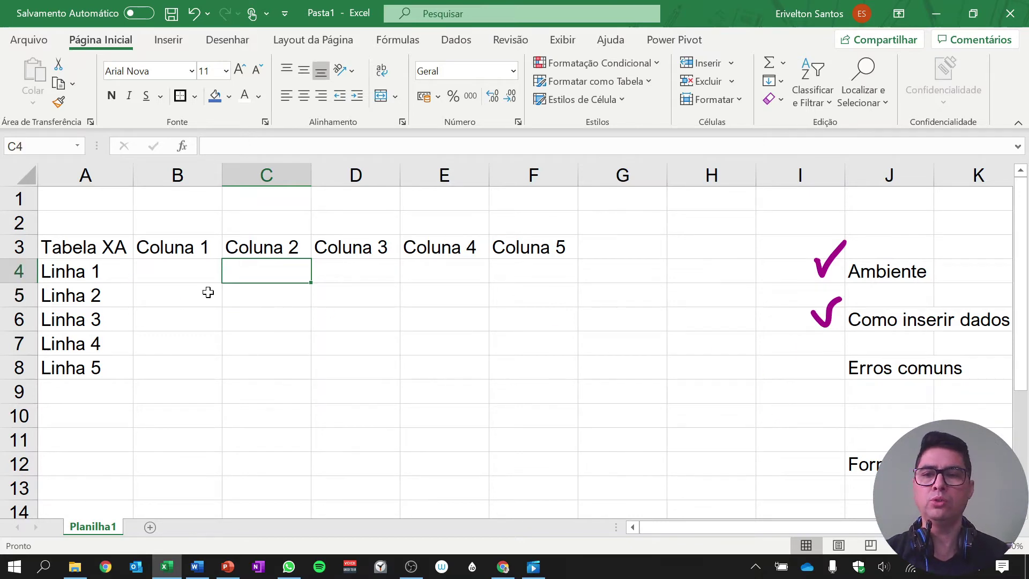
{"action": "key", "text": "Left"}
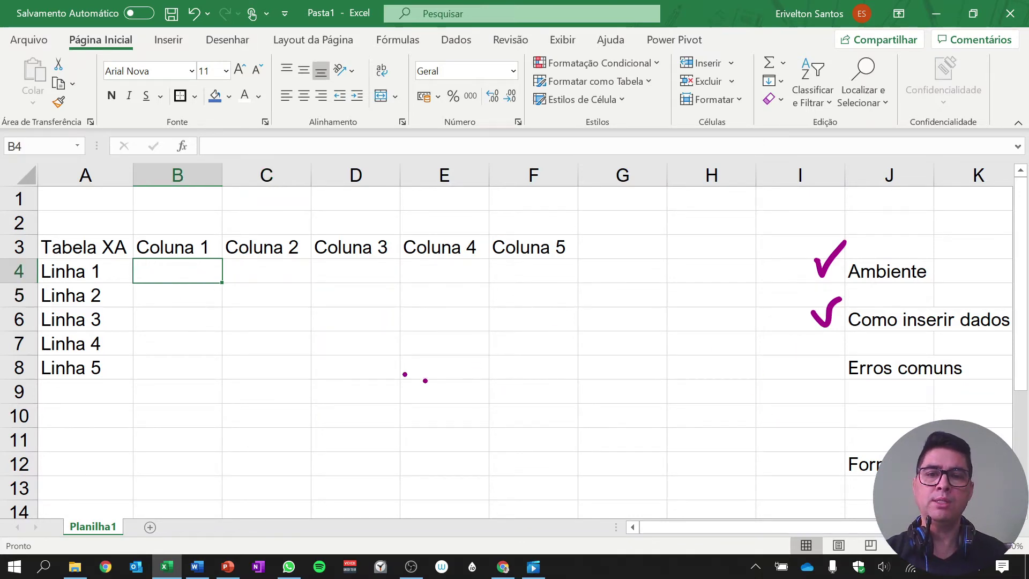
Handwrite =2+2 in ink across D6:E7 with (4) beside it over columns F and G
{"action": "left_click_drag", "start_coordinate": [376, 340], "coordinate": [409, 338]}
{"action": "mouse_move", "coordinate": [370, 354]}
{"action": "left_mouse_down"}
{"action": "mouse_move", "coordinate": [458, 357]}
{"action": "mouse_move", "coordinate": [455, 340]}
{"action": "mouse_move", "coordinate": [476, 332]}
{"action": "left_mouse_up"}
{"action": "mouse_move", "coordinate": [462, 321]}
{"action": "left_mouse_down"}
{"action": "mouse_move", "coordinate": [459, 353]}
{"action": "mouse_move", "coordinate": [507, 336]}
{"action": "left_mouse_up"}
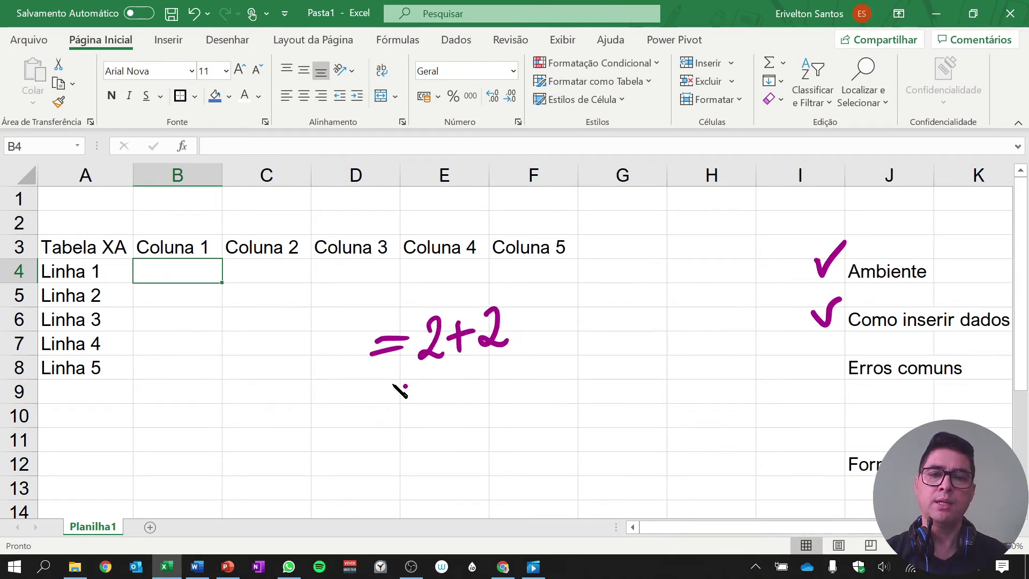
{"action": "left_click_drag", "start_coordinate": [575, 291], "coordinate": [582, 343]}
{"action": "left_click_drag", "start_coordinate": [597, 292], "coordinate": [605, 324]}
{"action": "left_click_drag", "start_coordinate": [605, 273], "coordinate": [623, 342]}
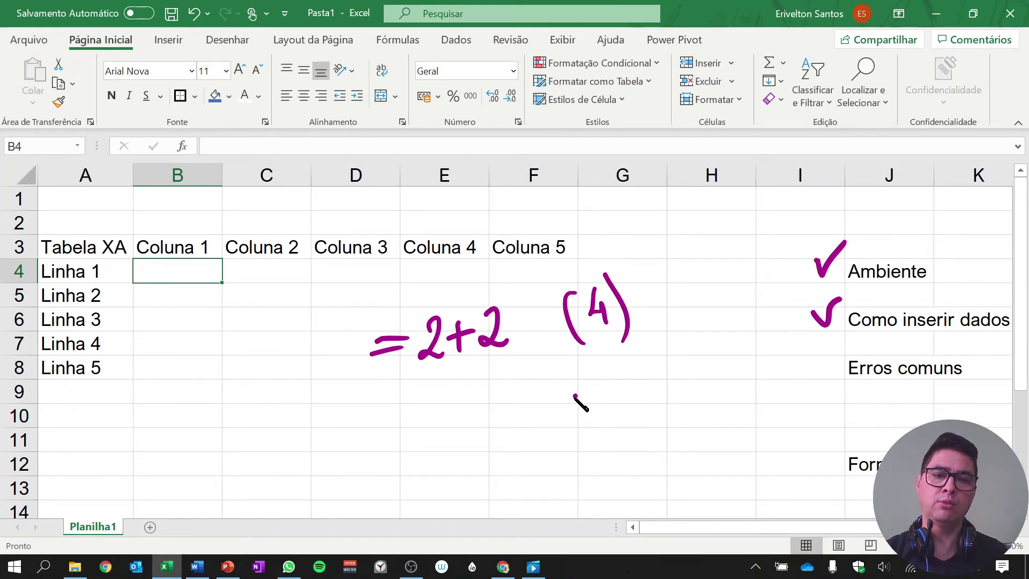
Enter the formula =2+2 in E9, pointing out its text in the formula bar
{"action": "left_click", "coordinate": [451, 400]}
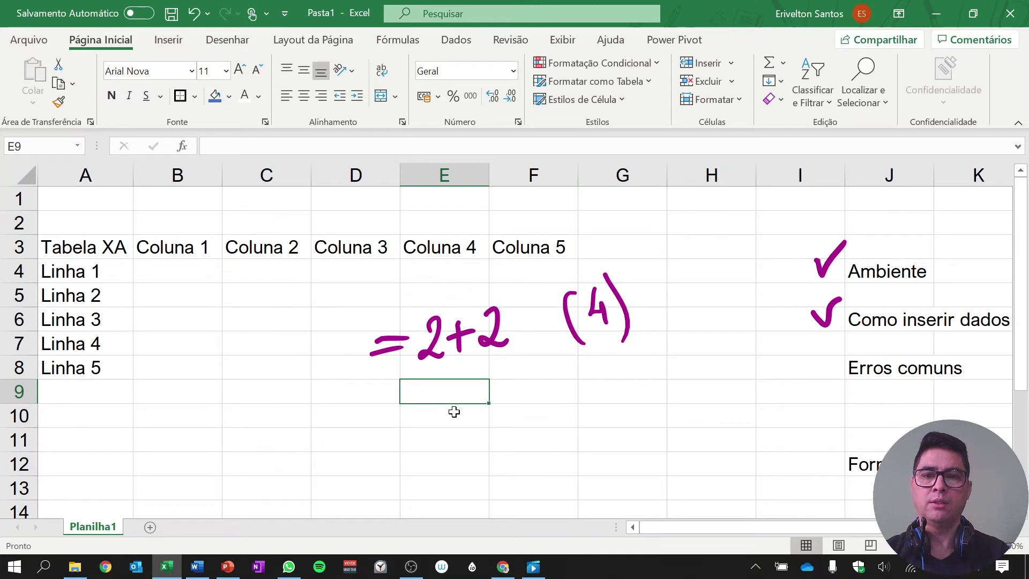
{"action": "type", "text": "=2+2"}
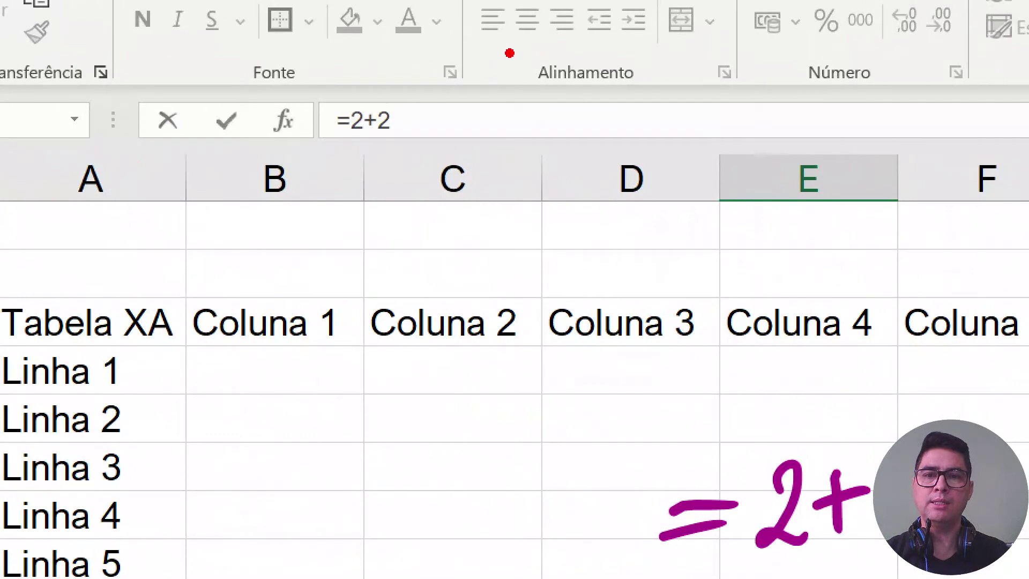
{"action": "mouse_move", "coordinate": [311, 74]}
{"action": "left_mouse_down"}
{"action": "mouse_move", "coordinate": [223, 126]}
{"action": "mouse_move", "coordinate": [523, 97]}
{"action": "mouse_move", "coordinate": [227, 69]}
{"action": "left_mouse_up"}
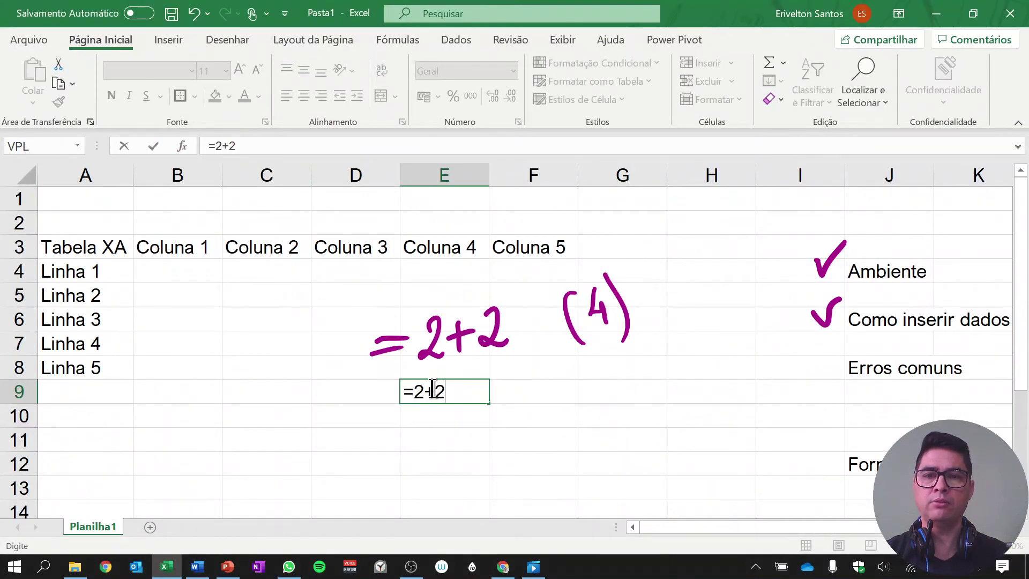
Select column E and row 9 in turn to locate the cell holding the formula
{"action": "left_click", "coordinate": [437, 175]}
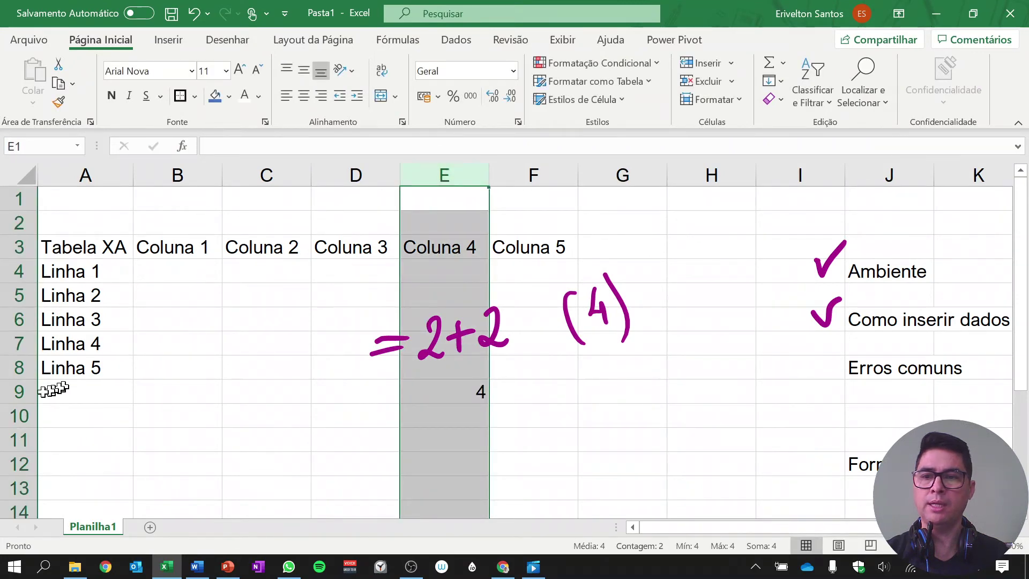
{"action": "left_click", "coordinate": [17, 393]}
{"action": "left_click", "coordinate": [520, 382]}
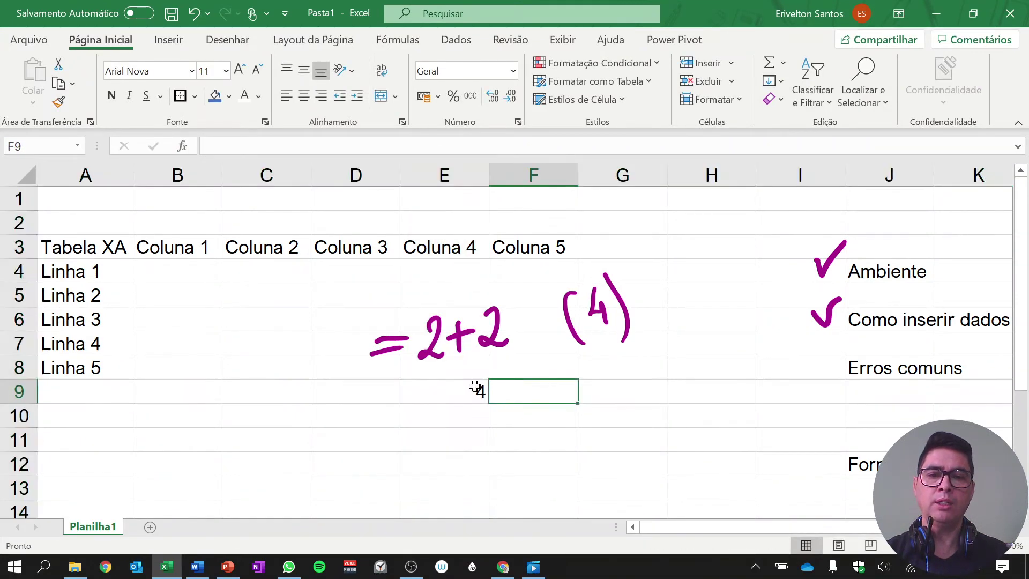
Open E9 for editing, leave it unchanged, and examine its formula in the formula bar
{"action": "left_click", "coordinate": [475, 386]}
{"action": "key", "text": "F2"}
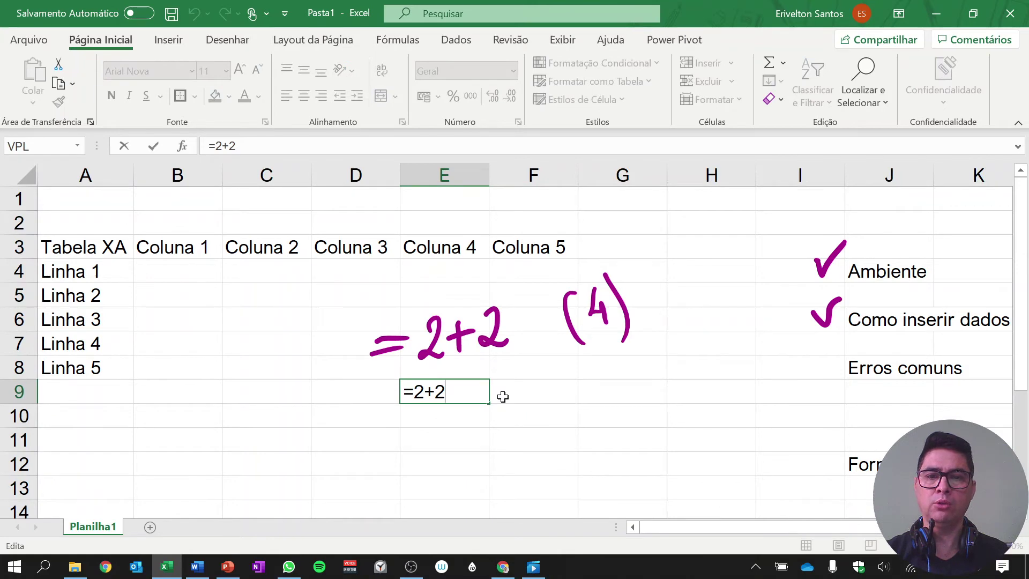
{"action": "key", "text": "Escape"}
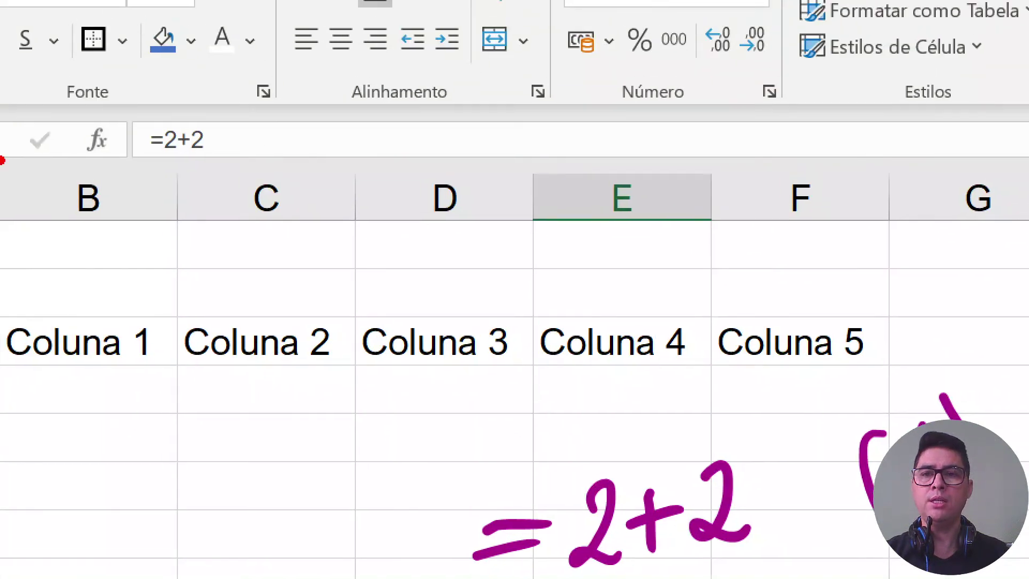
{"action": "mouse_move", "coordinate": [190, 81]}
{"action": "left_mouse_down"}
{"action": "mouse_move", "coordinate": [56, 218]}
{"action": "mouse_move", "coordinate": [289, 161]}
{"action": "mouse_move", "coordinate": [126, 69]}
{"action": "left_mouse_up"}
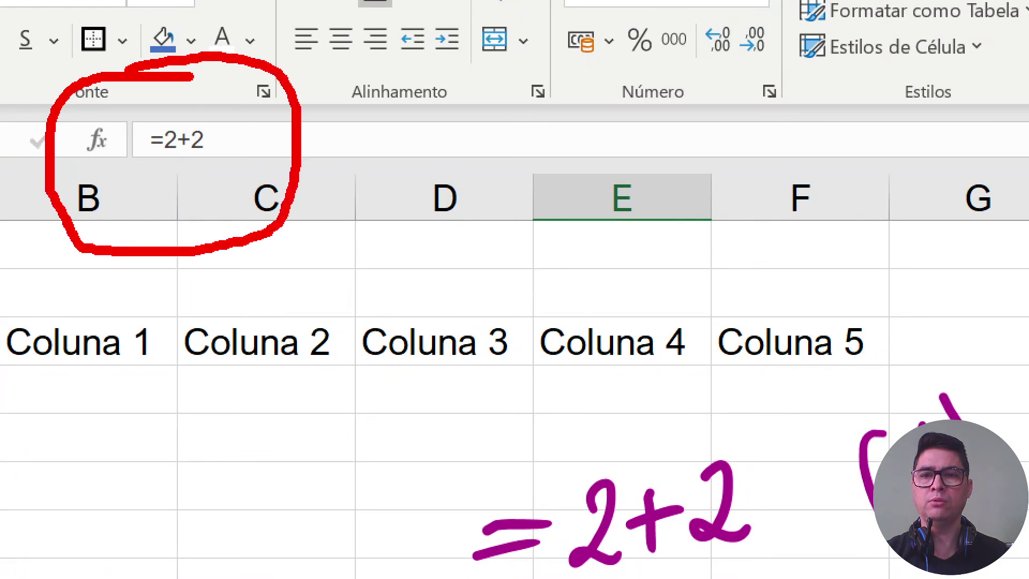
{"action": "left_click_drag", "start_coordinate": [142, 25], "coordinate": [253, 260]}
{"action": "mouse_move", "coordinate": [236, 6]}
{"action": "left_mouse_down"}
{"action": "mouse_move", "coordinate": [241, 32]}
{"action": "mouse_move", "coordinate": [146, 247]}
{"action": "left_mouse_up"}
{"action": "key", "text": "Escape"}
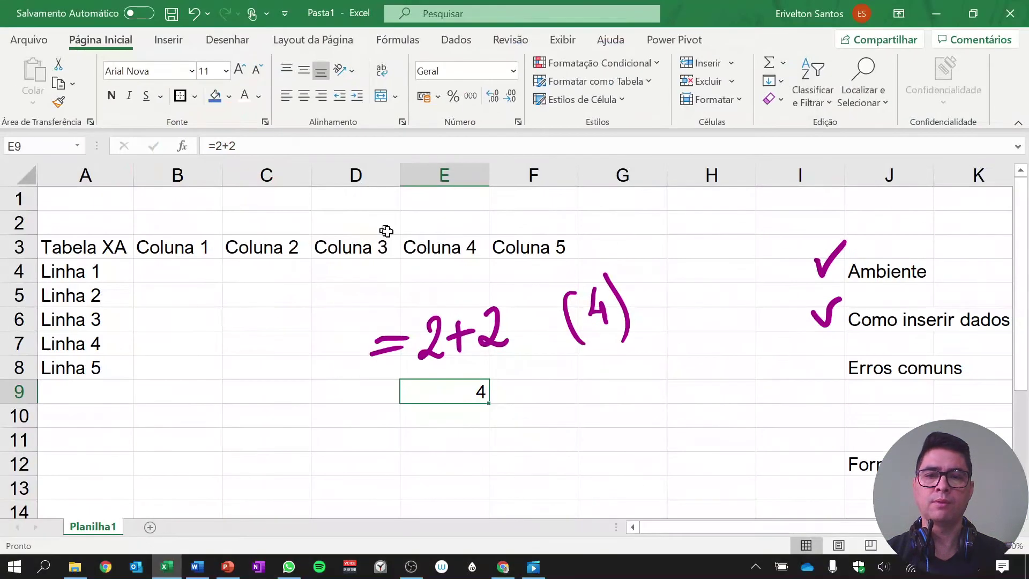
Clear E9 and enter 2 in D9 and 2 in E9
{"action": "key", "text": "Delete"}
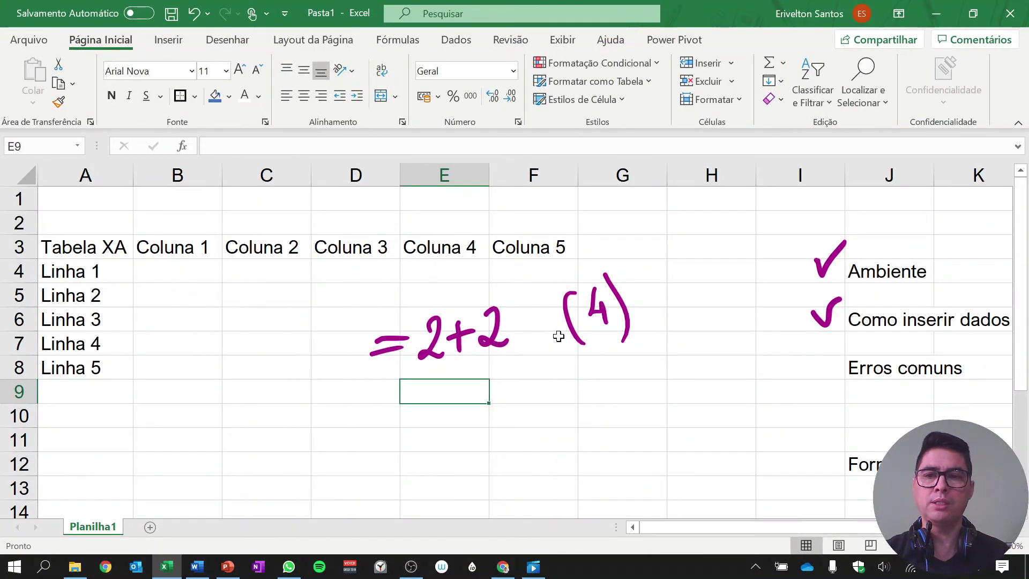
{"action": "key", "text": "Up"}
{"action": "key", "text": "Up"}
{"action": "key", "text": "Down"}
{"action": "key", "text": "Down"}
{"action": "key", "text": "Left"}
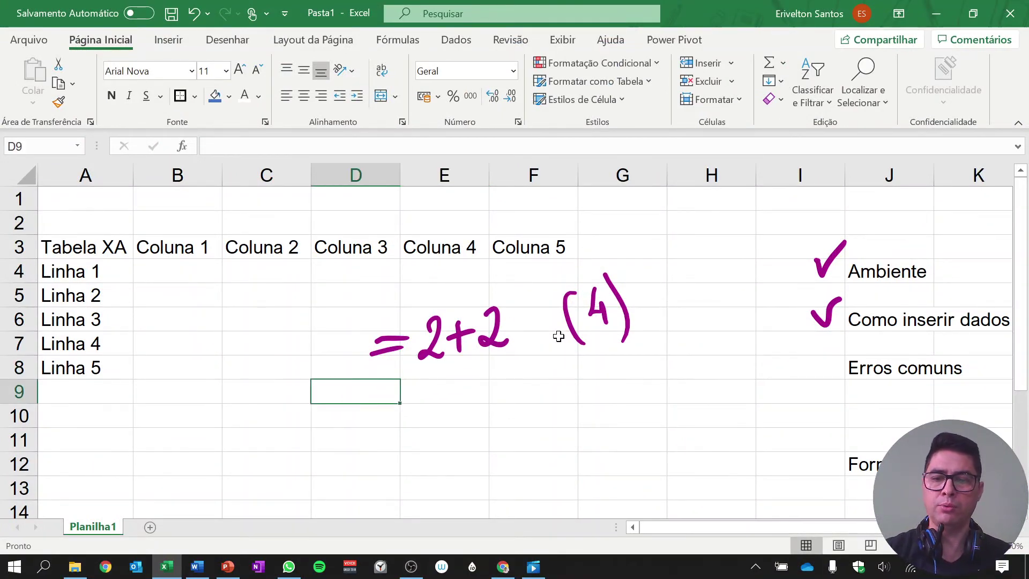
{"action": "type", "text": "2"}
{"action": "key", "text": "Tab"}
{"action": "type", "text": "2"}
{"action": "key", "text": "Tab"}
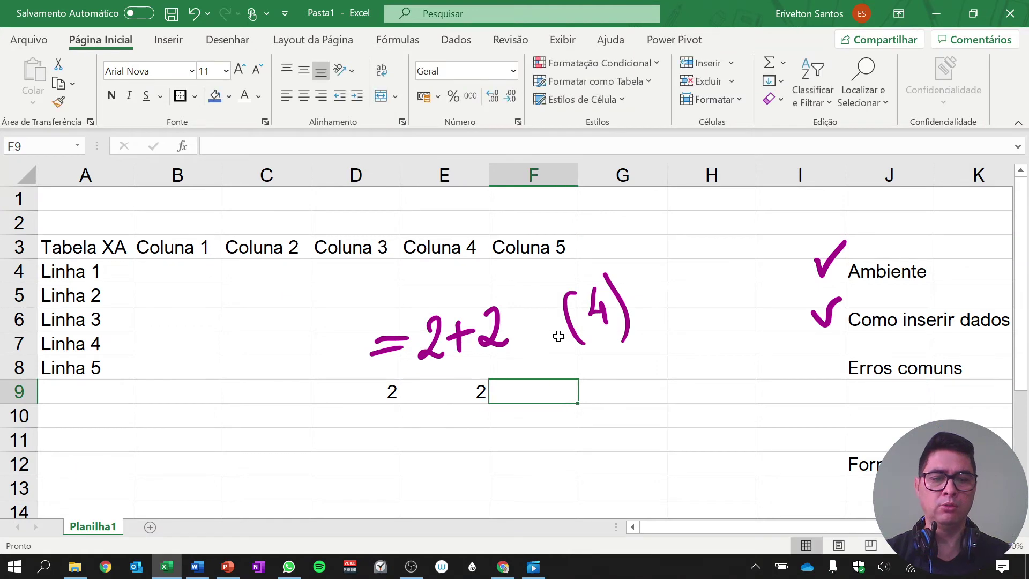
Enter the formula =D9+E9 in F9 by pointing at the two cells, and reselect F9
{"action": "type", "text": "="}
{"action": "key", "text": "Left"}
{"action": "key", "text": "Left"}
{"action": "type", "text": "+"}
{"action": "key", "text": "Left"}
{"action": "key", "text": "Return"}
{"action": "key", "text": "Up"}
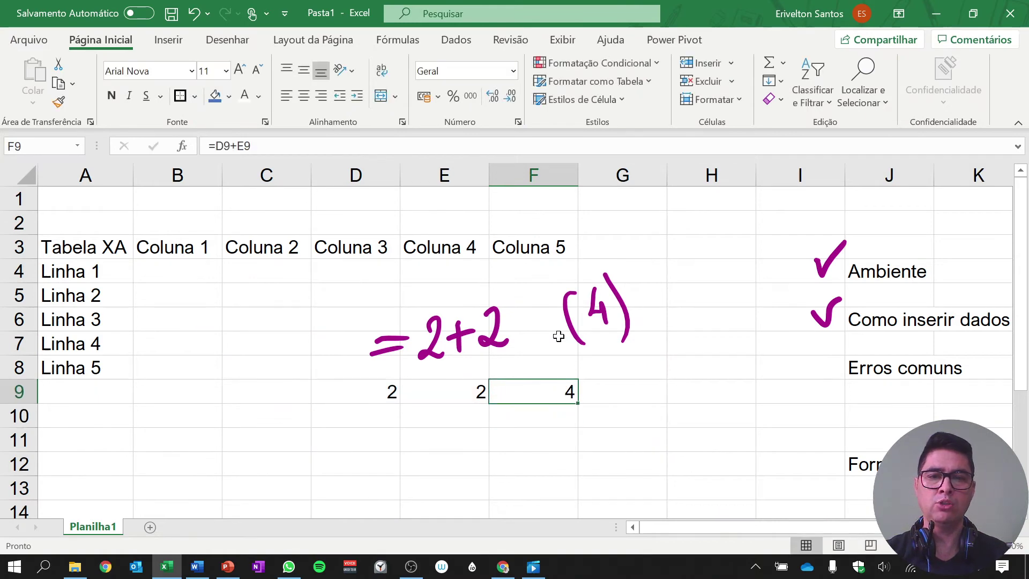
Open the formula in F9 and examine the cells D9 and E9 that it references
{"action": "key", "text": "F2"}
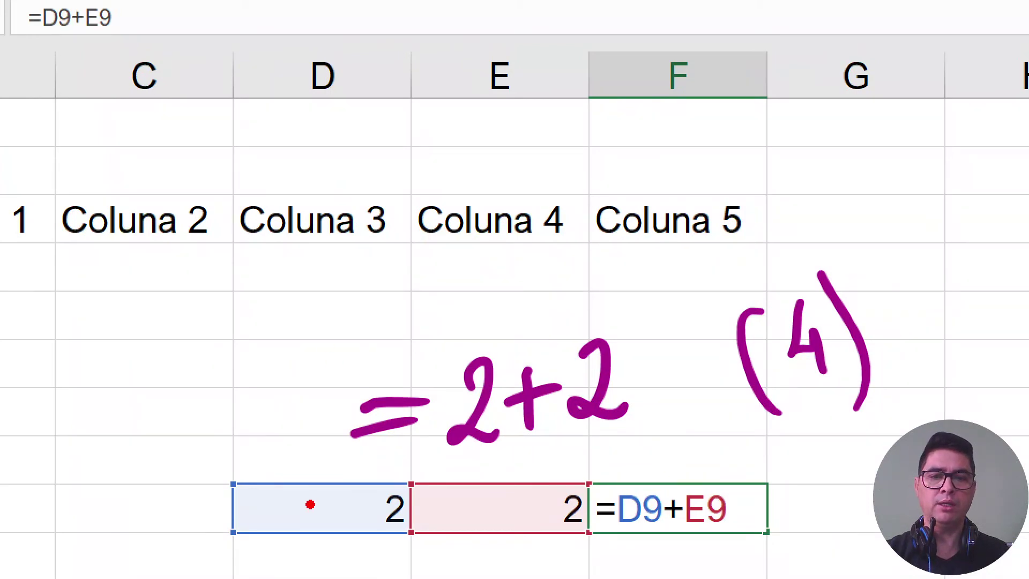
{"action": "mouse_move", "coordinate": [315, 462]}
{"action": "left_mouse_down"}
{"action": "mouse_move", "coordinate": [310, 492]}
{"action": "mouse_move", "coordinate": [331, 474]}
{"action": "left_mouse_up"}
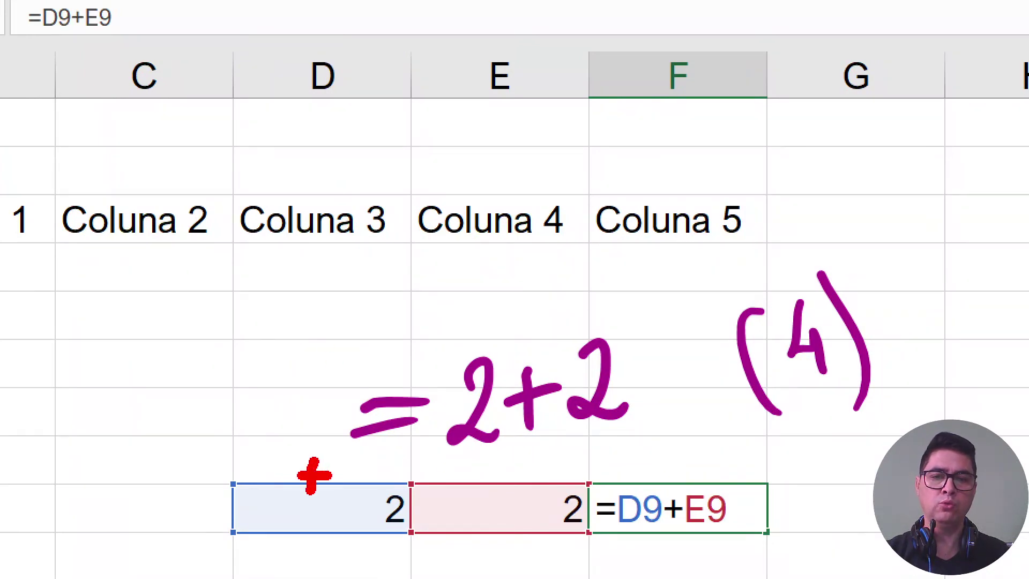
{"action": "left_click_drag", "start_coordinate": [491, 462], "coordinate": [494, 495]}
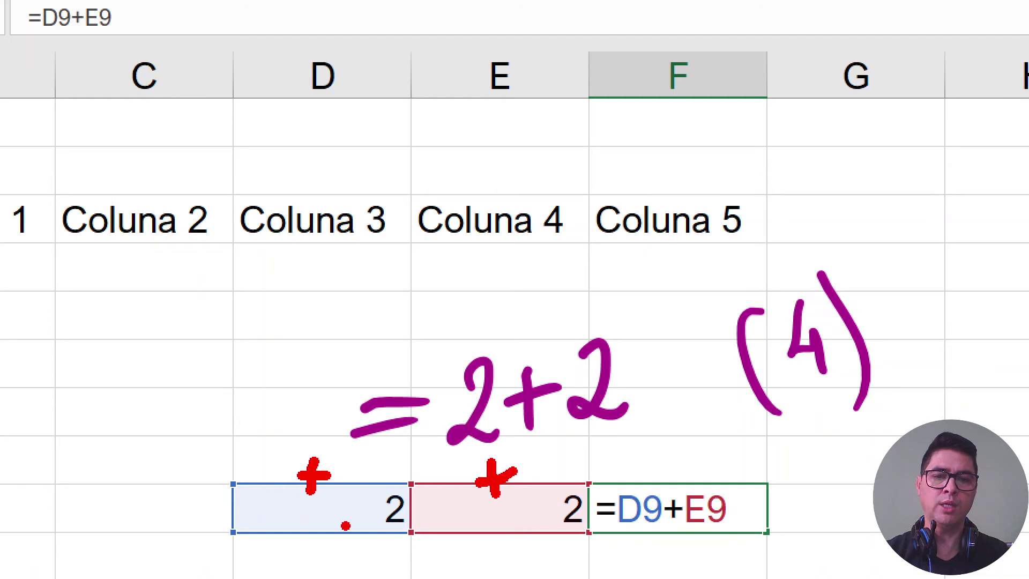
{"action": "key", "text": "Escape"}
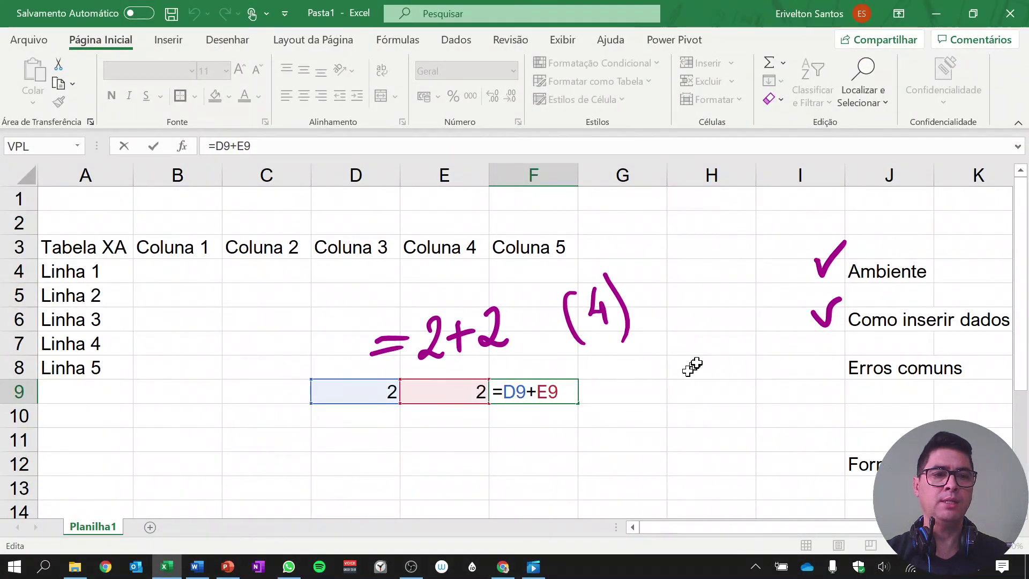
{"action": "key", "text": "Return"}
Delete the handwritten =2+2 and (4) ink drawings
{"action": "left_click", "coordinate": [501, 347]}
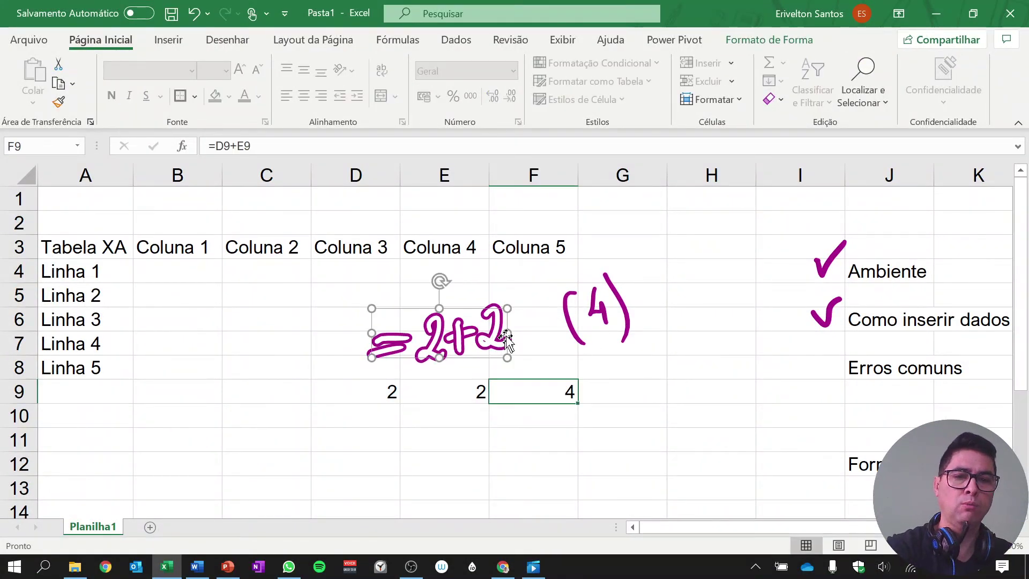
{"action": "key", "text": "Delete"}
{"action": "left_click", "coordinate": [545, 299]}
{"action": "left_click", "coordinate": [587, 300]}
{"action": "key", "text": "Delete"}
Delete the ink check marks beside Ambiente and Como inserir dados
{"action": "left_click", "coordinate": [826, 263]}
{"action": "left_click", "coordinate": [825, 315]}
{"action": "key", "text": "Delete"}
{"action": "left_click", "coordinate": [832, 278]}
{"action": "key", "text": "Delete"}
{"action": "left_click_drag", "start_coordinate": [820, 310], "coordinate": [843, 299]}
{"action": "left_click_drag", "start_coordinate": [819, 363], "coordinate": [843, 352]}
{"action": "key", "text": "ctrl+z"}
{"action": "key", "text": "ctrl+z"}
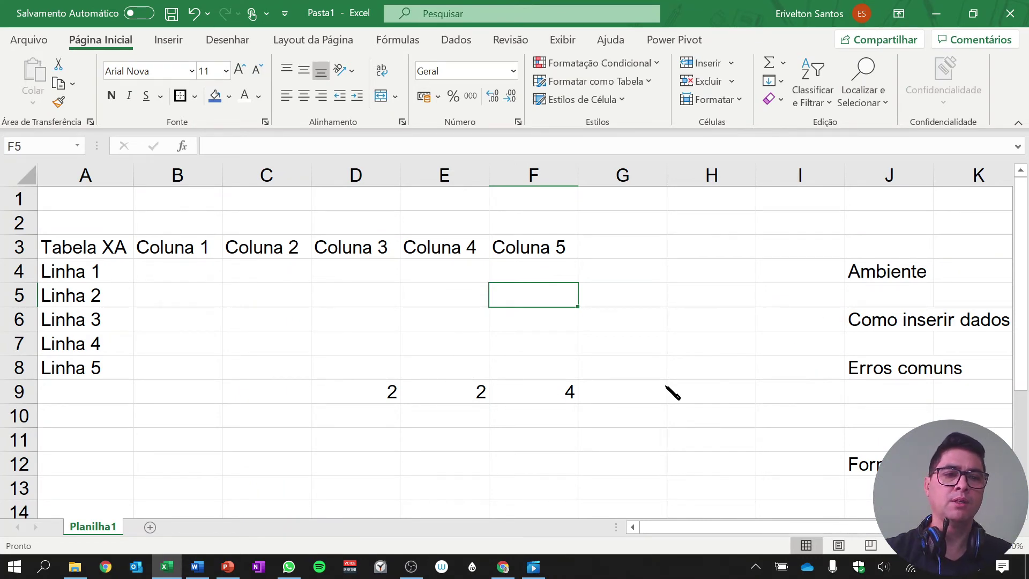
Clear the contents of D9:F9
{"action": "key", "text": "Down"}
{"action": "key", "text": "Down"}
{"action": "key", "text": "Down"}
{"action": "key", "text": "Down"}
{"action": "key", "text": "shift+Left"}
{"action": "key", "text": "shift+Left"}
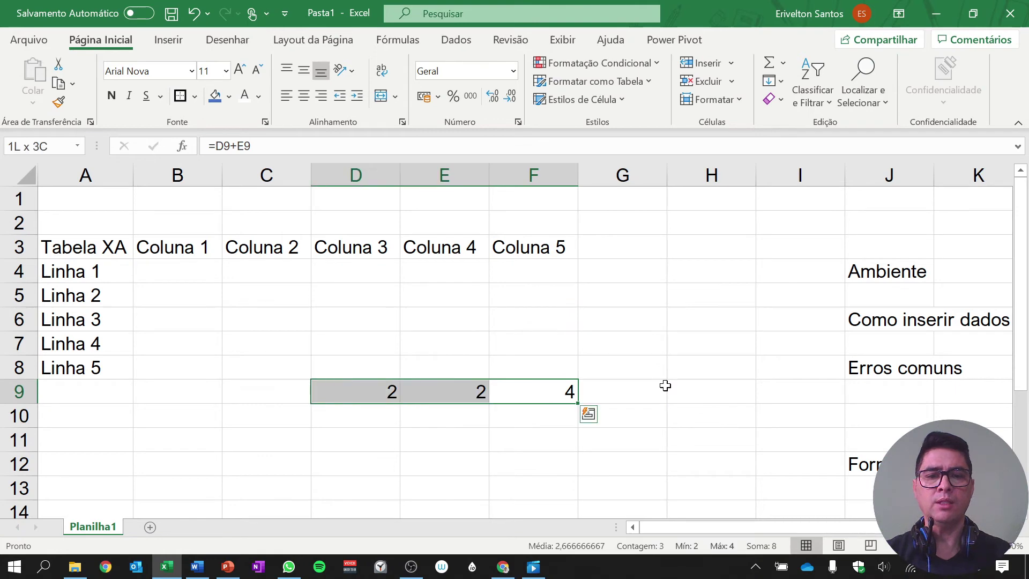
{"action": "key", "text": "Delete"}
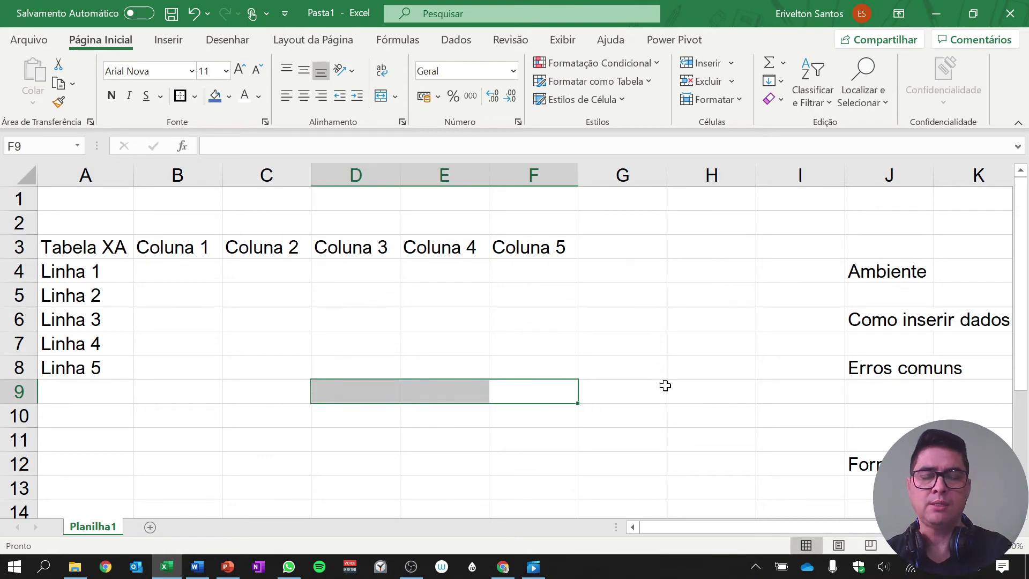
Enter 1 in B4, 2 in C4 and 2 in B5 as starting values for the table
{"action": "key", "text": "Up"}
{"action": "key", "text": "Left"}
{"action": "key", "text": "Left"}
{"action": "key", "text": "Up"}
{"action": "key", "text": "Up"}
{"action": "key", "text": "Up"}
{"action": "key", "text": "Up"}
{"action": "key", "text": "Left"}
{"action": "key", "text": "Left"}
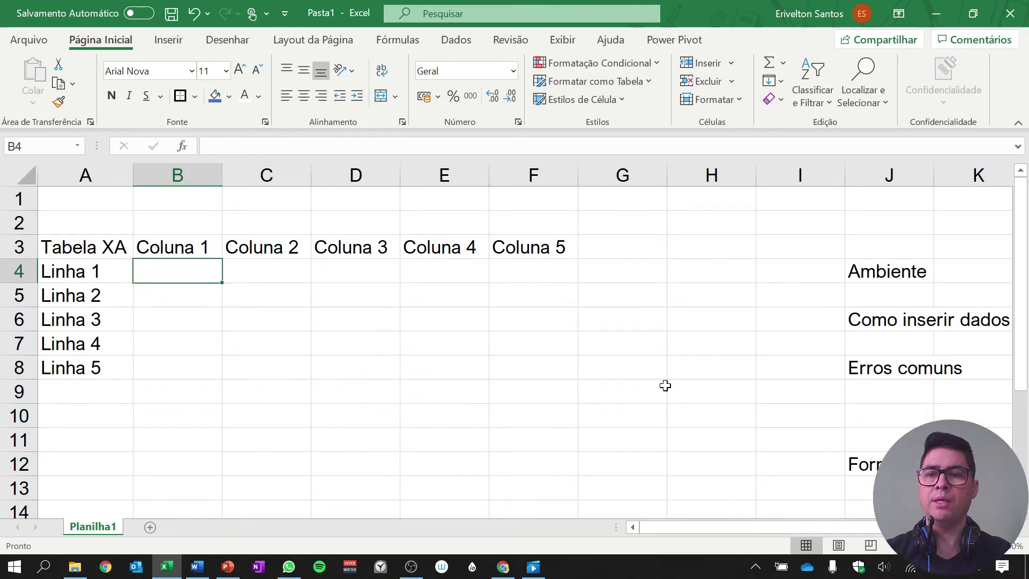
{"action": "type", "text": "1"}
{"action": "key", "text": "Tab"}
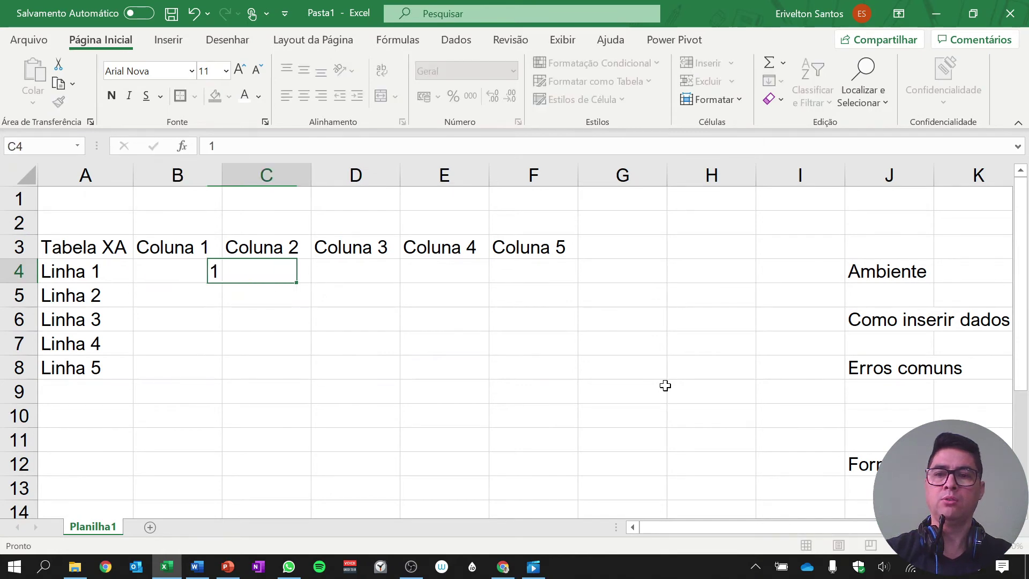
{"action": "type", "text": "2"}
{"action": "key", "text": "Return"}
{"action": "type", "text": "2"}
{"action": "key", "text": "Return"}
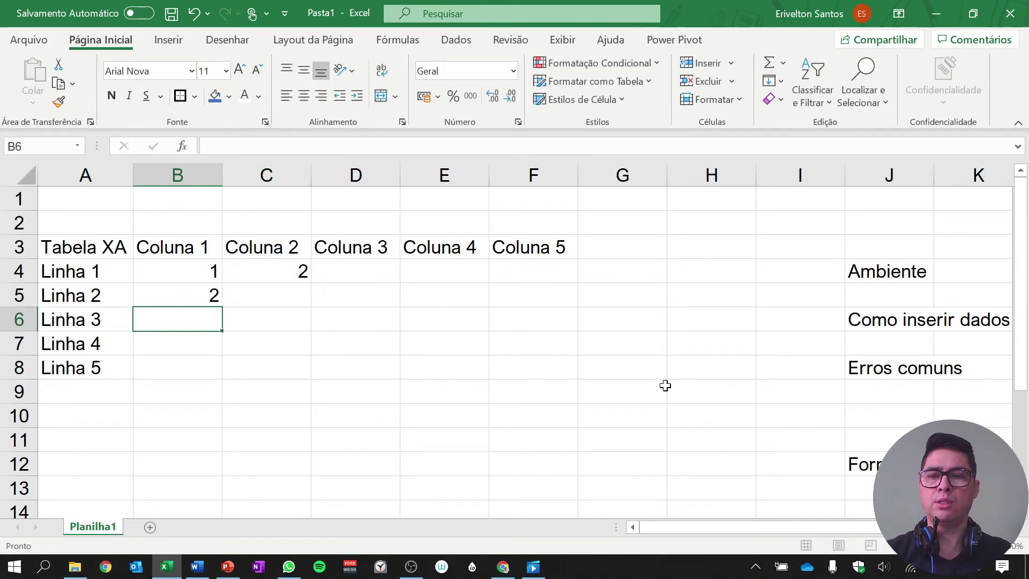
Extend the 1, 2 series across row 4 to F4 and down column B to B8, and fill C4:F4 down to row 8
{"action": "left_click", "coordinate": [198, 276]}
{"action": "left_click_drag", "start_coordinate": [199, 275], "coordinate": [552, 285]}
{"action": "double_click", "coordinate": [222, 307]}
{"action": "left_click_drag", "start_coordinate": [282, 275], "coordinate": [549, 272]}
{"action": "double_click", "coordinate": [578, 283]}
Select E5 and examine the Formatação Condicional, Formatar como Tabela and Estilos de Célula options
{"action": "left_click", "coordinate": [484, 292]}
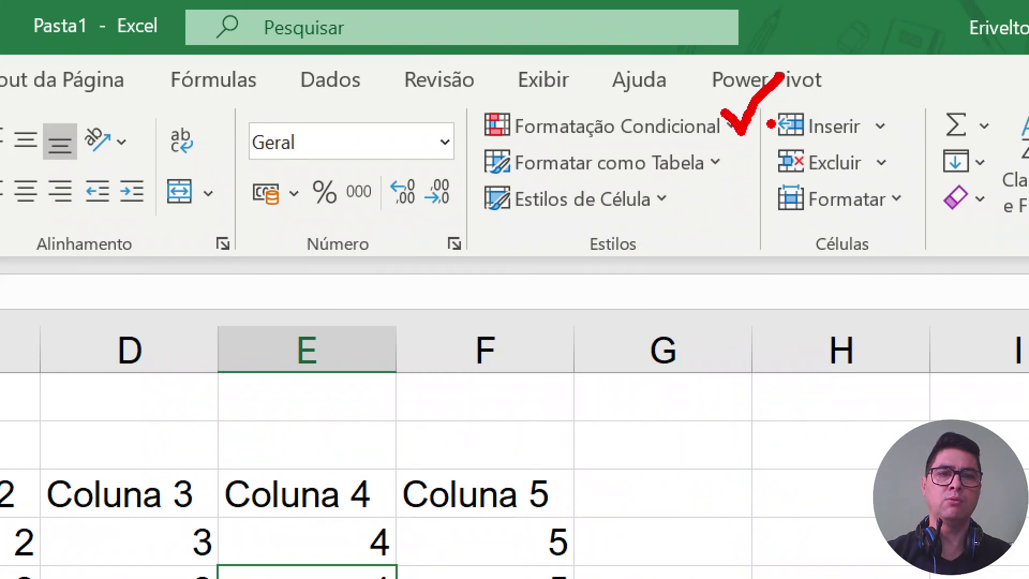
{"action": "left_click_drag", "start_coordinate": [713, 150], "coordinate": [767, 144]}
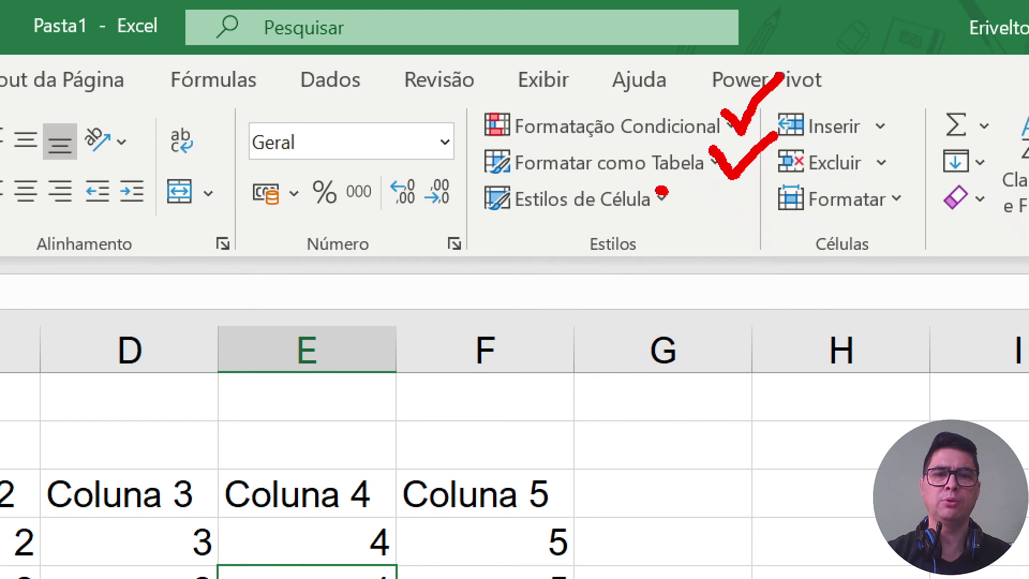
{"action": "left_click_drag", "start_coordinate": [659, 191], "coordinate": [729, 174]}
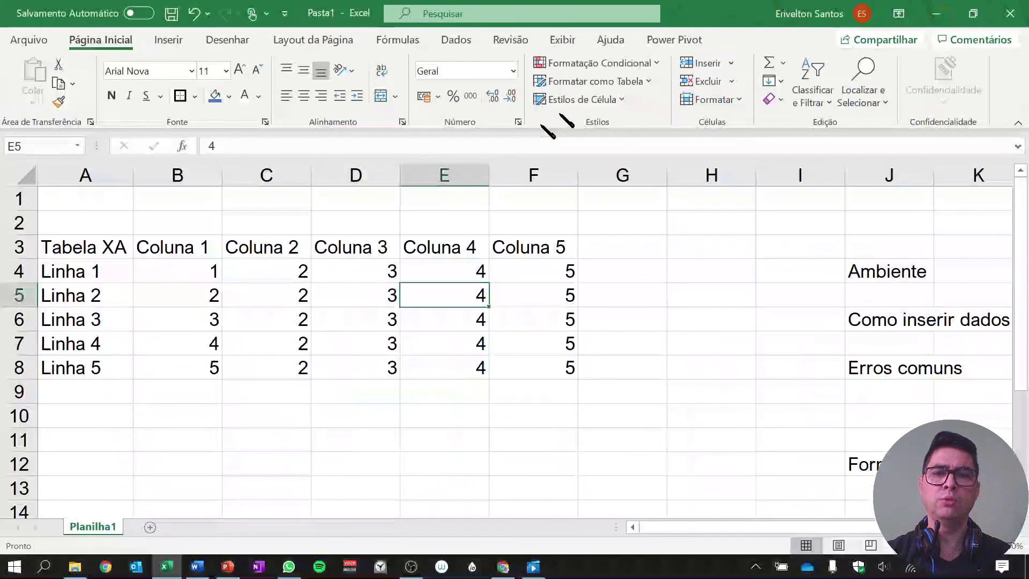
Apply the Entrada cell style to the header row A3:F3 and the Nota style to A4:F8
{"action": "left_click_drag", "start_coordinate": [128, 247], "coordinate": [537, 245]}
{"action": "left_click", "coordinate": [622, 100]}
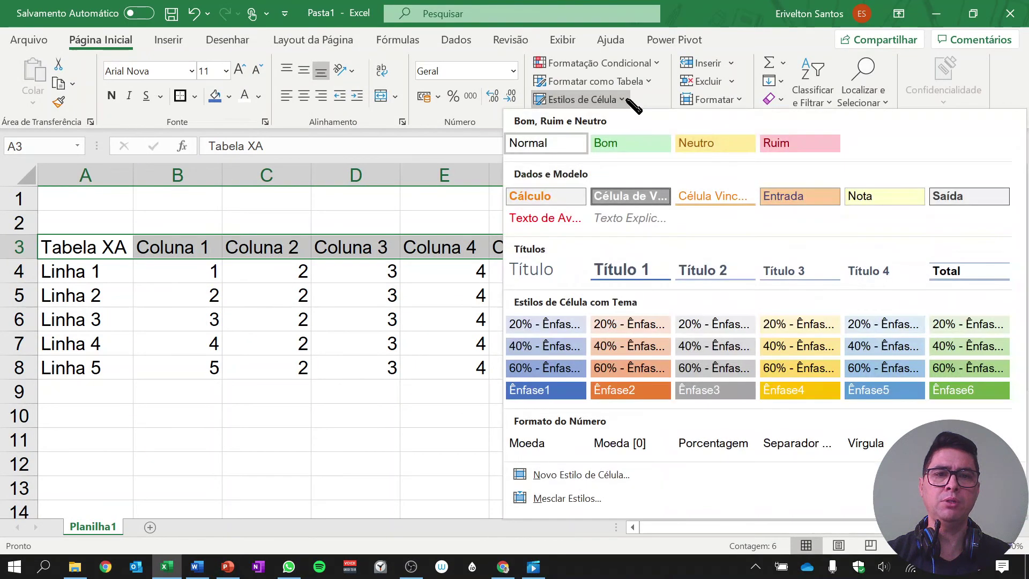
{"action": "left_click", "coordinate": [784, 198]}
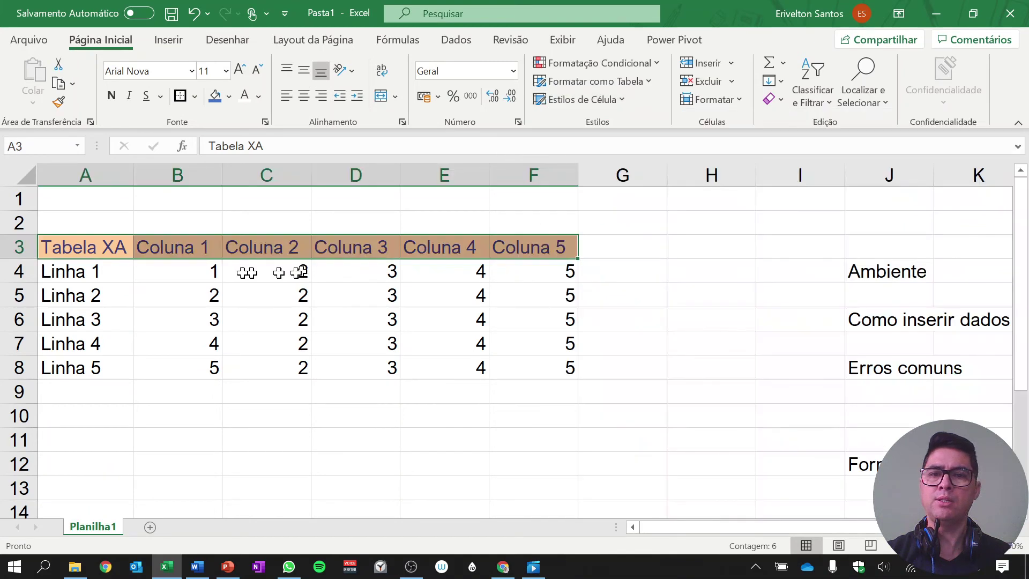
{"action": "left_click_drag", "start_coordinate": [131, 275], "coordinate": [493, 356]}
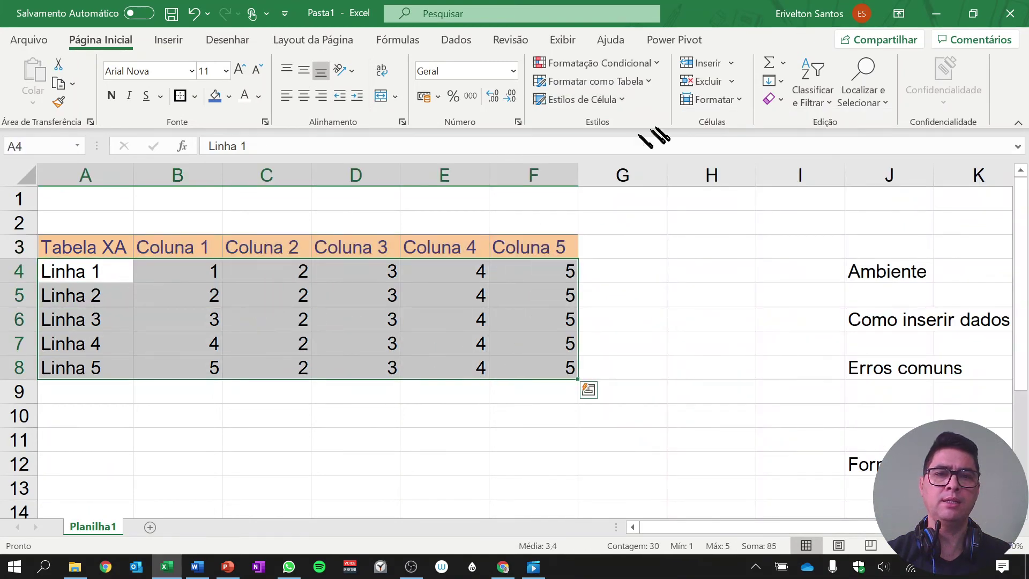
{"action": "left_click", "coordinate": [617, 101]}
{"action": "left_click", "coordinate": [885, 197]}
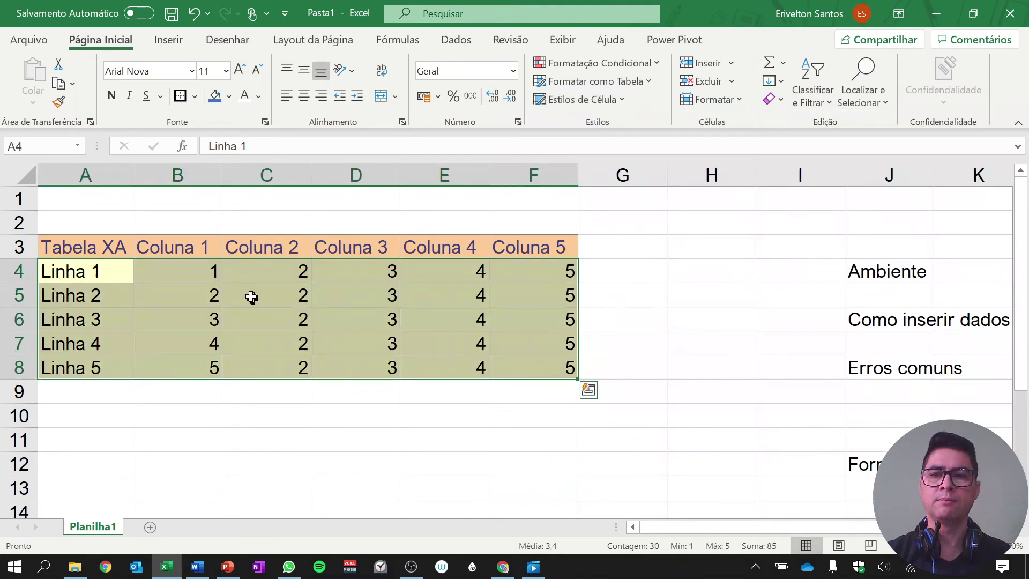
{"action": "left_click", "coordinate": [252, 296]}
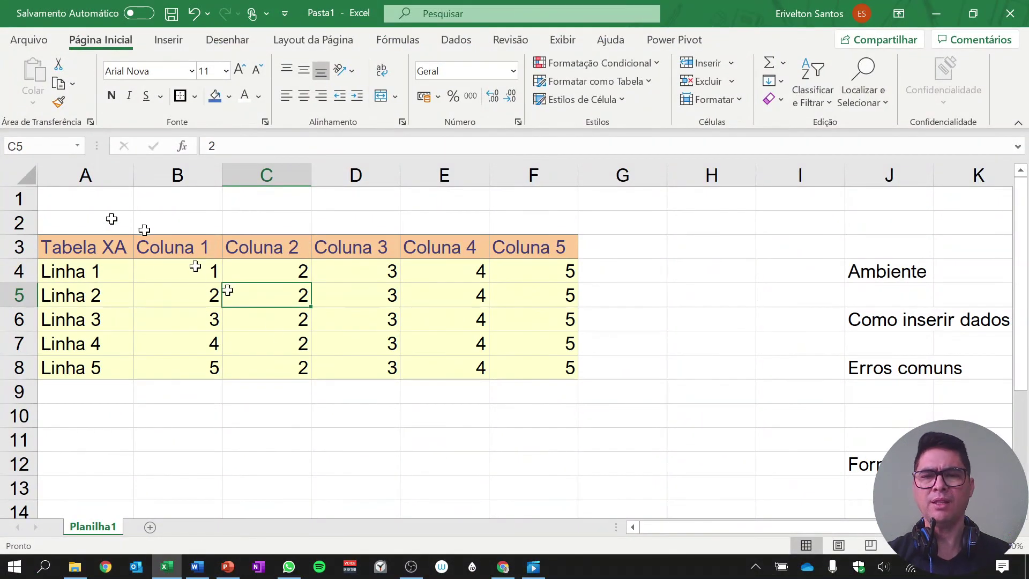
Undo the Nota and Entrada cell styles on the table, and select C6
{"action": "key", "text": "ctrl+z"}
{"action": "key", "text": "ctrl+z"}
{"action": "left_click", "coordinate": [290, 325]}
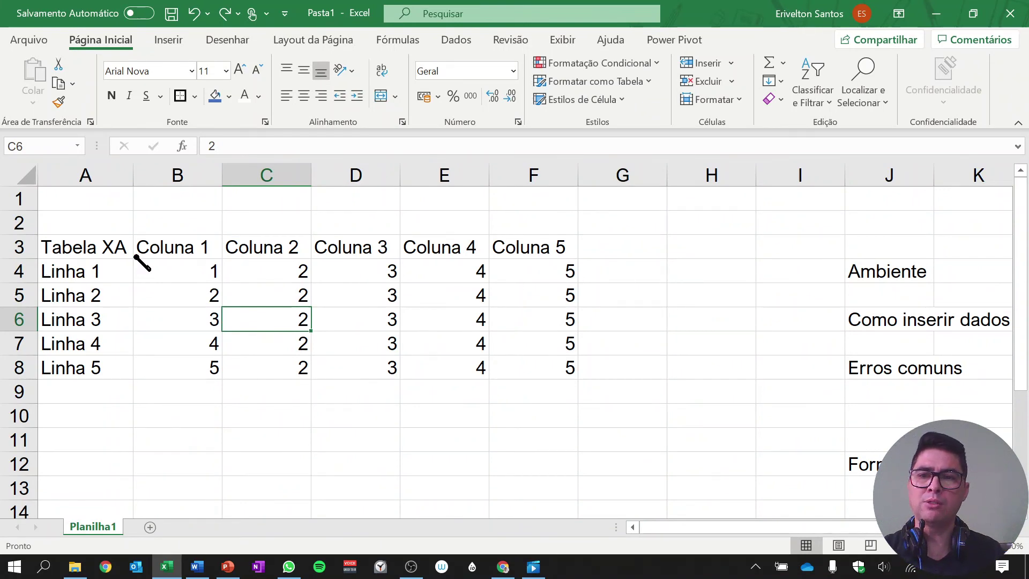
{"action": "left_click_drag", "start_coordinate": [136, 225], "coordinate": [150, 372]}
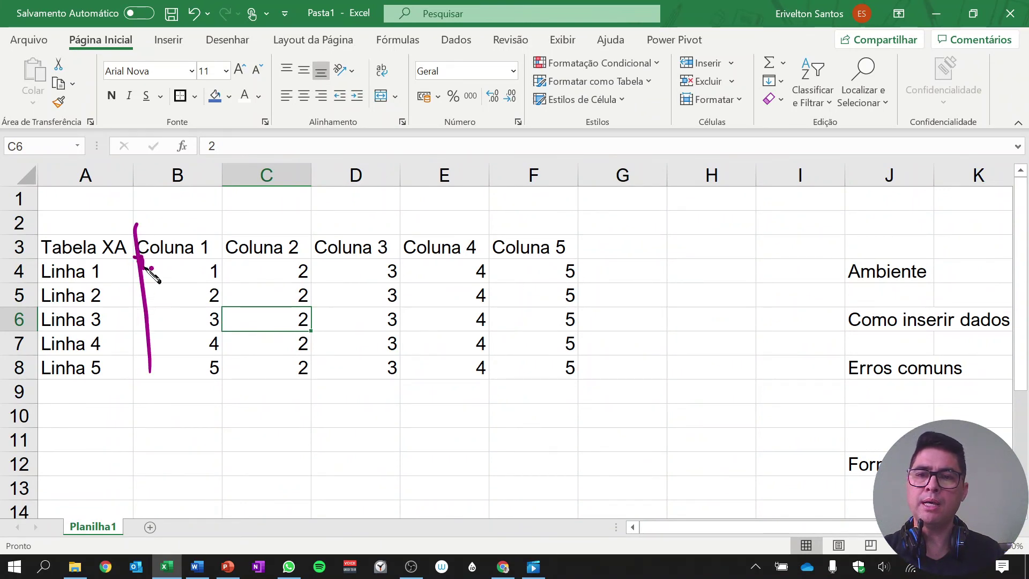
{"action": "left_click_drag", "start_coordinate": [225, 221], "coordinate": [233, 348]}
{"action": "left_click_drag", "start_coordinate": [221, 264], "coordinate": [239, 261]}
{"action": "left_click_drag", "start_coordinate": [540, 268], "coordinate": [614, 254]}
{"action": "left_click", "coordinate": [580, 244]}
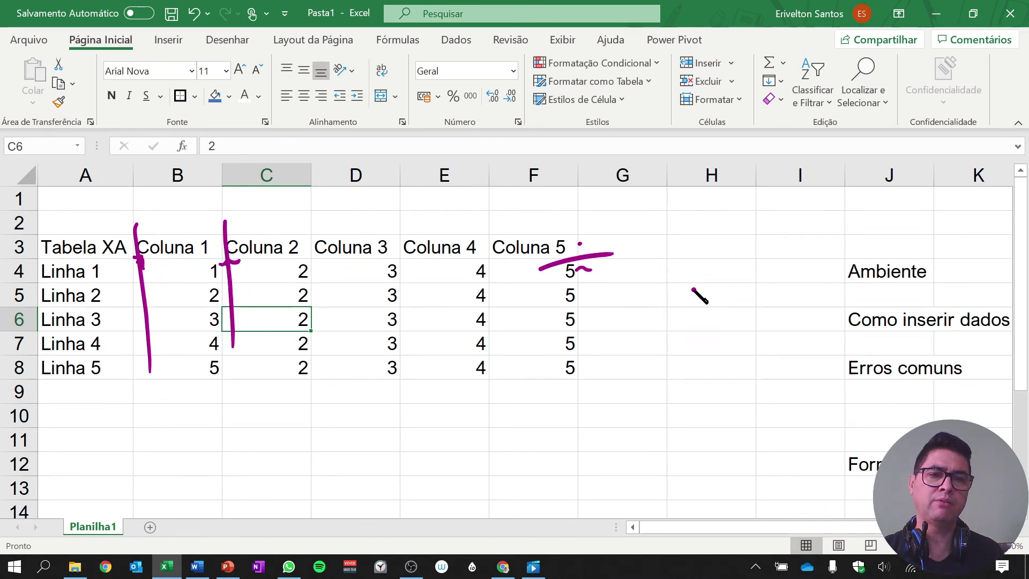
{"action": "mouse_move", "coordinate": [669, 309]}
{"action": "left_mouse_down"}
{"action": "mouse_move", "coordinate": [685, 336]}
{"action": "mouse_move", "coordinate": [748, 328]}
{"action": "left_mouse_up"}
{"action": "left_click_drag", "start_coordinate": [650, 307], "coordinate": [740, 326]}
{"action": "left_click_drag", "start_coordinate": [635, 349], "coordinate": [743, 341]}
{"action": "mouse_move", "coordinate": [663, 361]}
{"action": "left_mouse_down"}
{"action": "mouse_move", "coordinate": [662, 387]}
{"action": "mouse_move", "coordinate": [740, 386]}
{"action": "mouse_move", "coordinate": [668, 391]}
{"action": "left_mouse_up"}
{"action": "mouse_move", "coordinate": [721, 329]}
{"action": "left_mouse_down"}
{"action": "mouse_move", "coordinate": [651, 301]}
{"action": "mouse_move", "coordinate": [582, 246]}
{"action": "mouse_move", "coordinate": [214, 332]}
{"action": "left_mouse_up"}
{"action": "left_click_drag", "start_coordinate": [239, 255], "coordinate": [148, 254]}
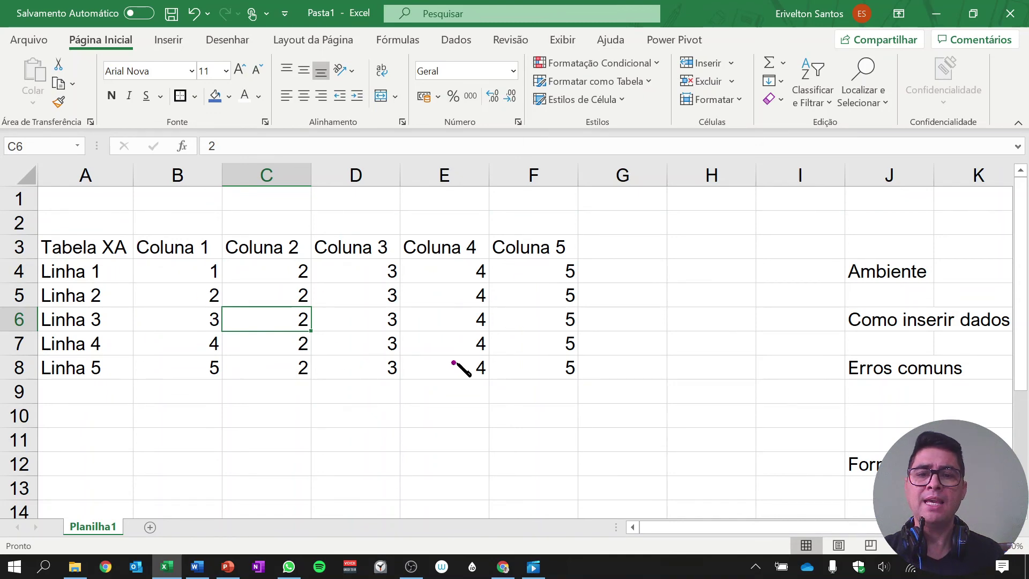
{"action": "mouse_move", "coordinate": [260, 462]}
{"action": "left_mouse_down"}
{"action": "mouse_move", "coordinate": [343, 453]}
{"action": "mouse_move", "coordinate": [358, 470]}
{"action": "mouse_move", "coordinate": [443, 456]}
{"action": "left_mouse_up"}
{"action": "left_click_drag", "start_coordinate": [245, 489], "coordinate": [472, 478]}
{"action": "mouse_move", "coordinate": [468, 425]}
{"action": "left_mouse_down"}
{"action": "mouse_move", "coordinate": [402, 455]}
{"action": "mouse_move", "coordinate": [246, 447]}
{"action": "mouse_move", "coordinate": [373, 499]}
{"action": "left_mouse_up"}
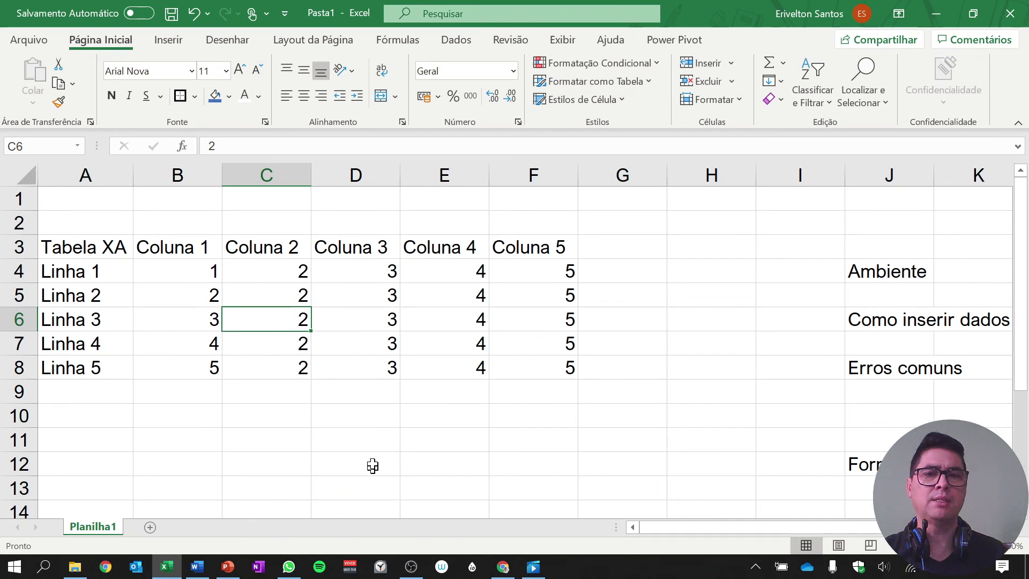
Format A3:F8 as a table with headers, using the blue Média style with a solid header and shaded banded rows
{"action": "left_click", "coordinate": [647, 82]}
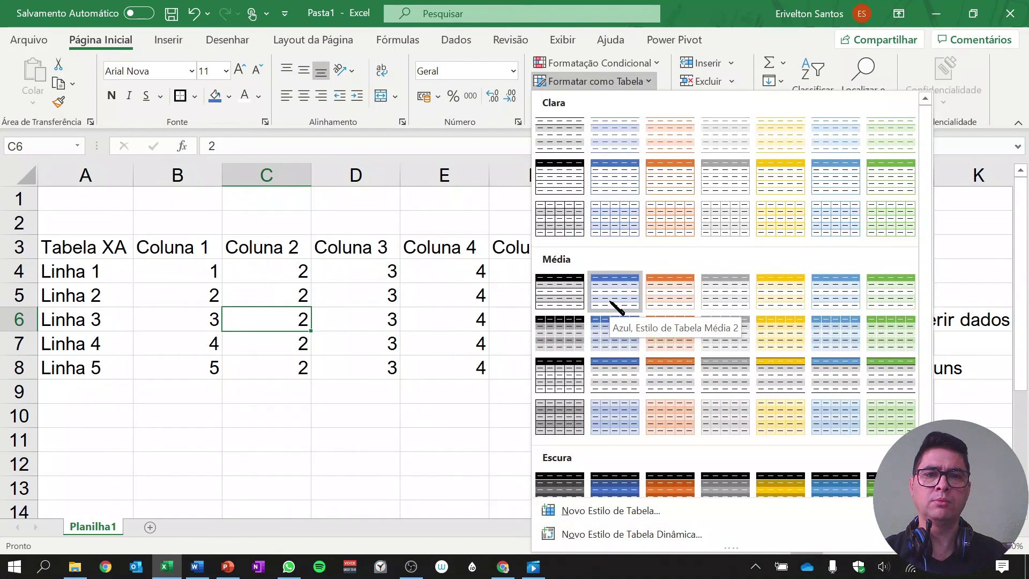
{"action": "left_click", "coordinate": [643, 82]}
{"action": "left_click", "coordinate": [635, 81]}
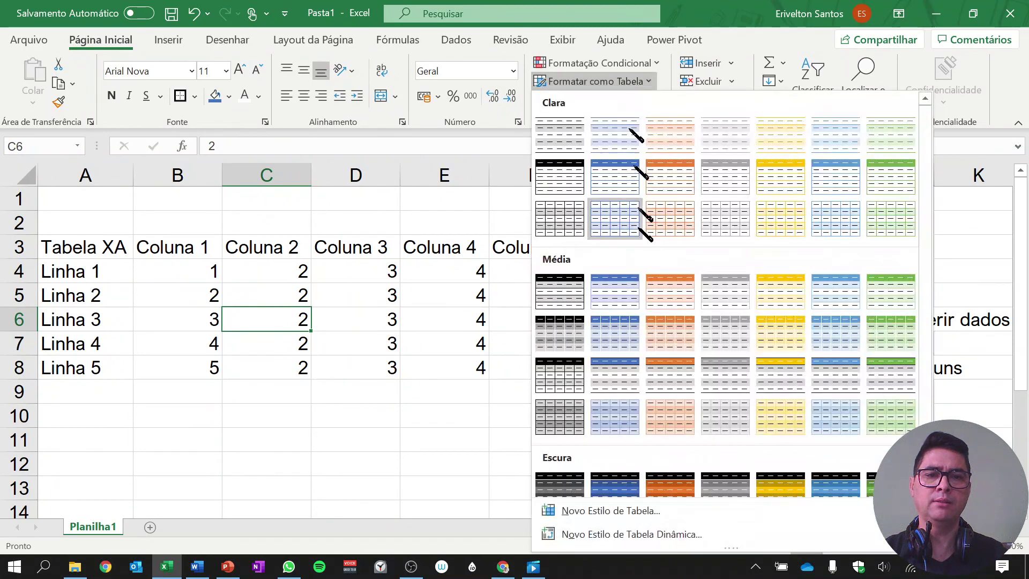
{"action": "left_click", "coordinate": [611, 332]}
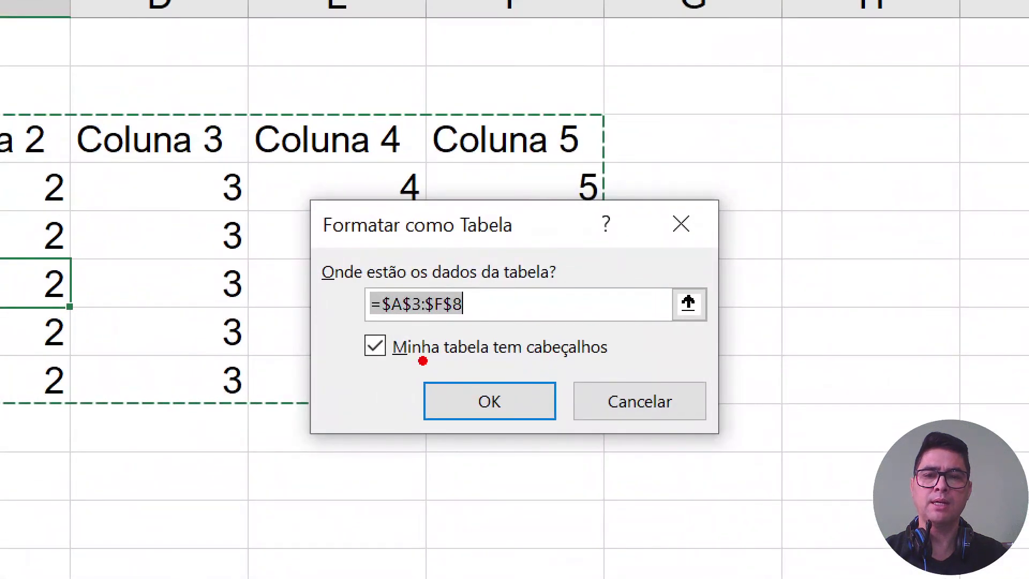
{"action": "left_click_drag", "start_coordinate": [423, 361], "coordinate": [560, 359]}
{"action": "left_click", "coordinate": [490, 402]}
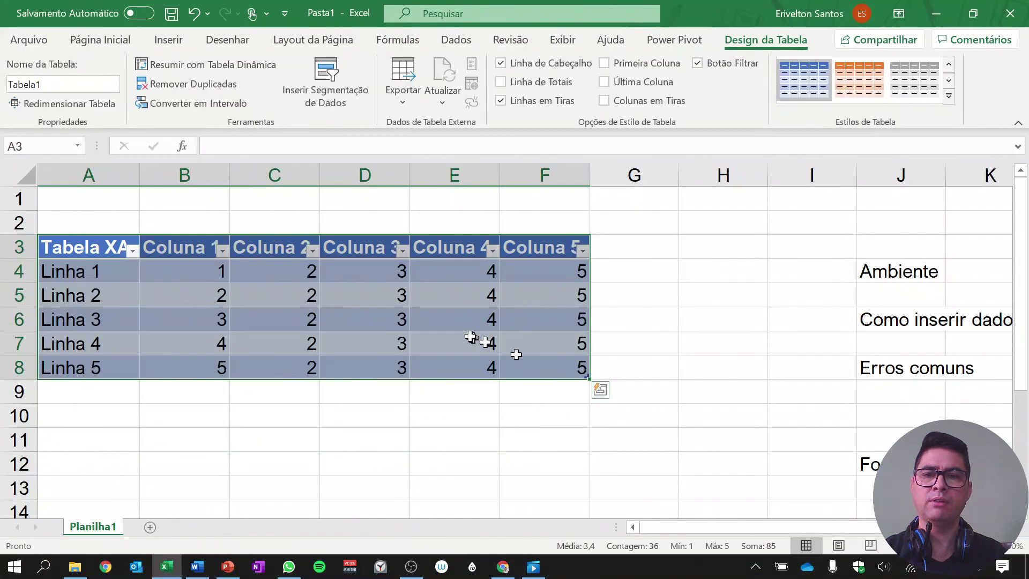
{"action": "left_click", "coordinate": [469, 340]}
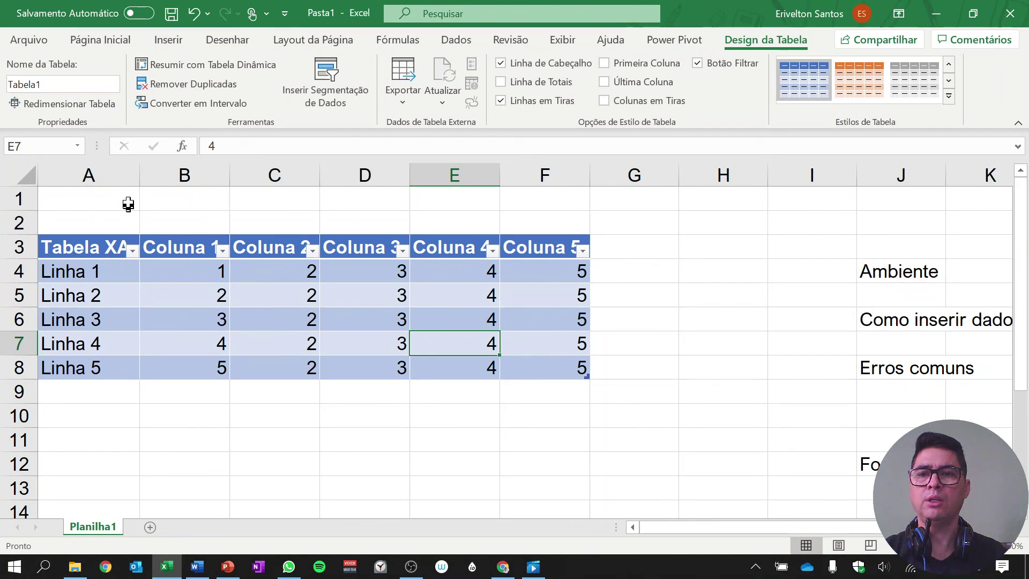
Auto-fit the width of column A, and of all the other worksheet columns, to their contents
{"action": "double_click", "coordinate": [139, 182]}
{"action": "left_click", "coordinate": [260, 270]}
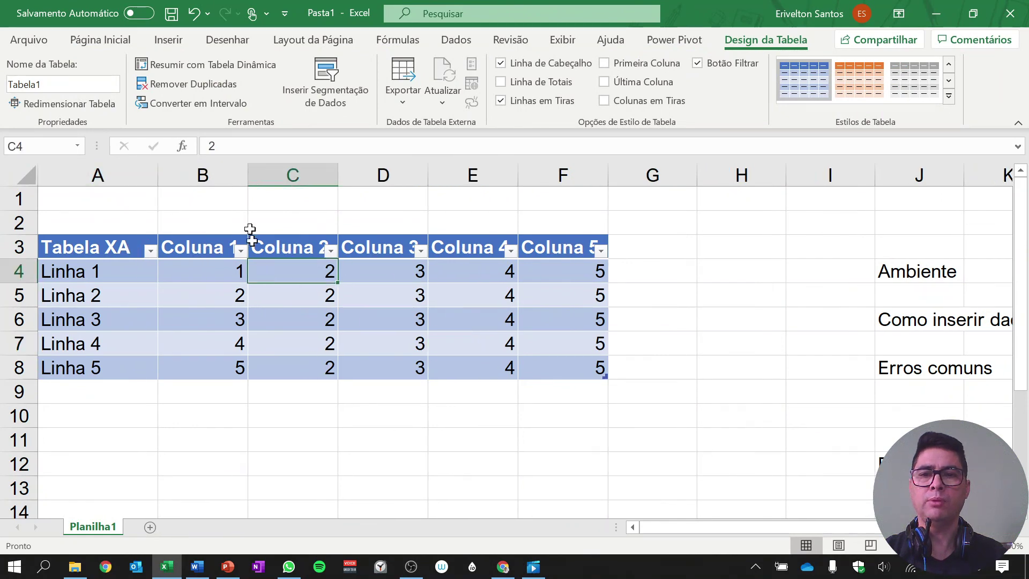
{"action": "left_click", "coordinate": [22, 175]}
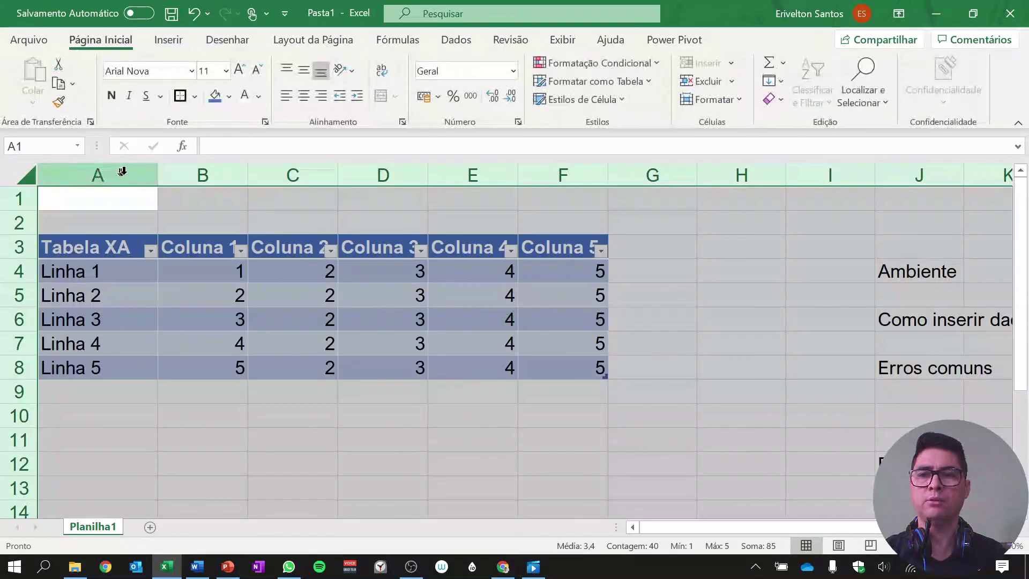
{"action": "double_click", "coordinate": [156, 171]}
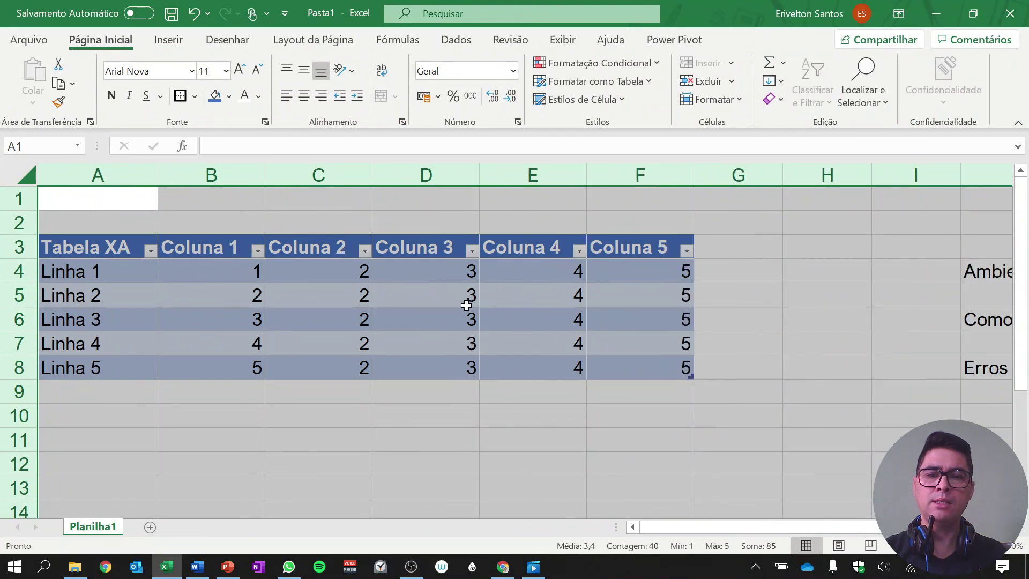